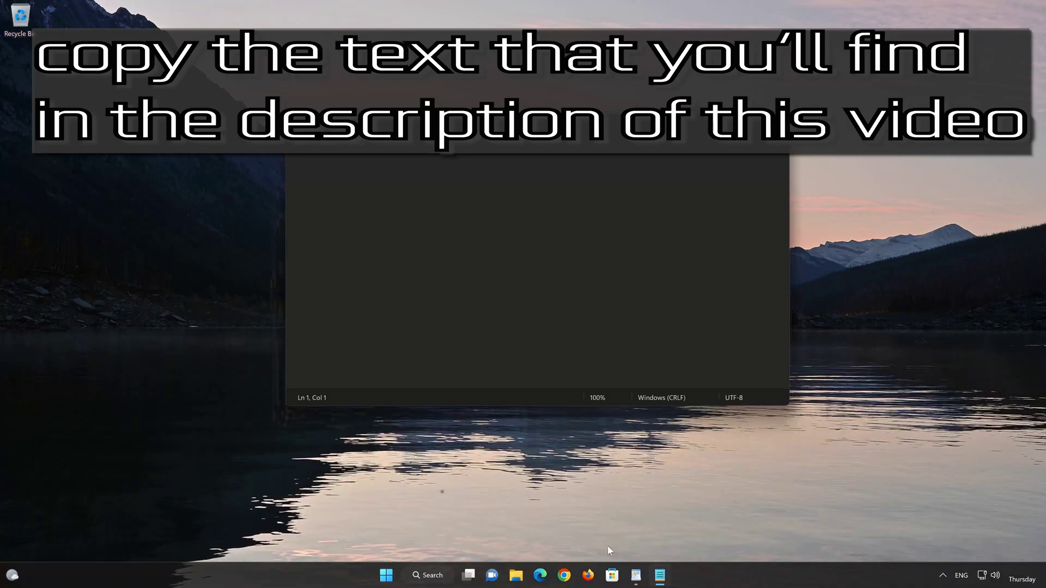
# Step: Select all the repair commands in the WordPad document, from "net stop bits" through "net start cryptsvc", and copy them
pyautogui.click(635, 575)
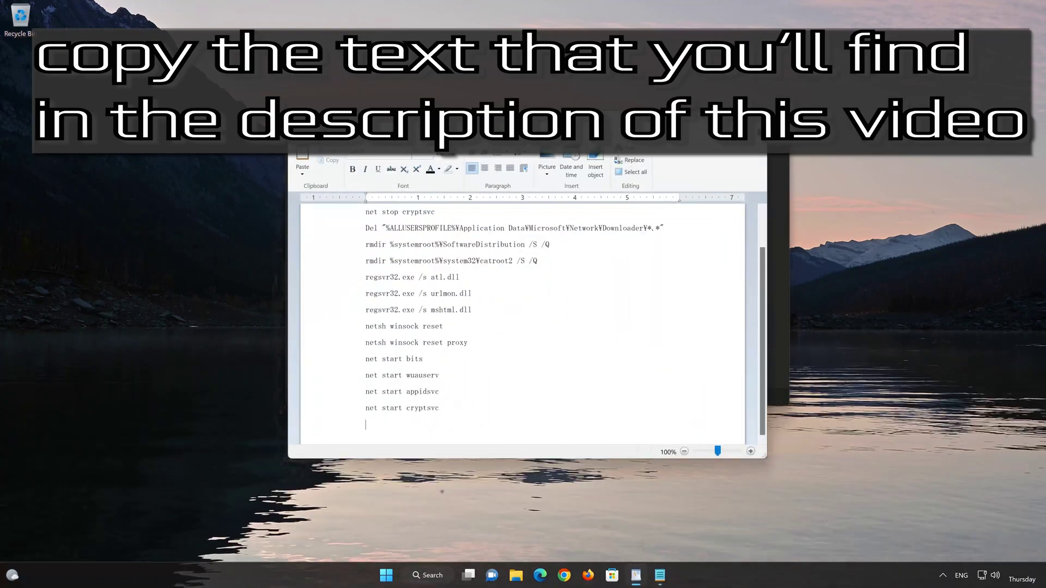
pyautogui.hotkey('shift', 'Up')
pyautogui.hotkey('shift', 'Up')
pyautogui.hotkey('shift', 'Up')
pyautogui.hotkey('shift', 'Up')
pyautogui.hotkey('shift', 'Up')
pyautogui.hotkey('shift', 'Up')
pyautogui.hotkey('shift', 'Up')
pyautogui.hotkey('shift', 'Up')
pyautogui.hotkey('shift', 'Up')
pyautogui.hotkey('shift', 'Up')
pyautogui.hotkey('shift', 'Up')
pyautogui.hotkey('shift', 'Up')
pyautogui.hotkey('shift', 'Up')
pyautogui.hotkey('shift', 'Up')
pyautogui.hotkey('shift', 'Up')
pyautogui.hotkey('shift', 'Up')
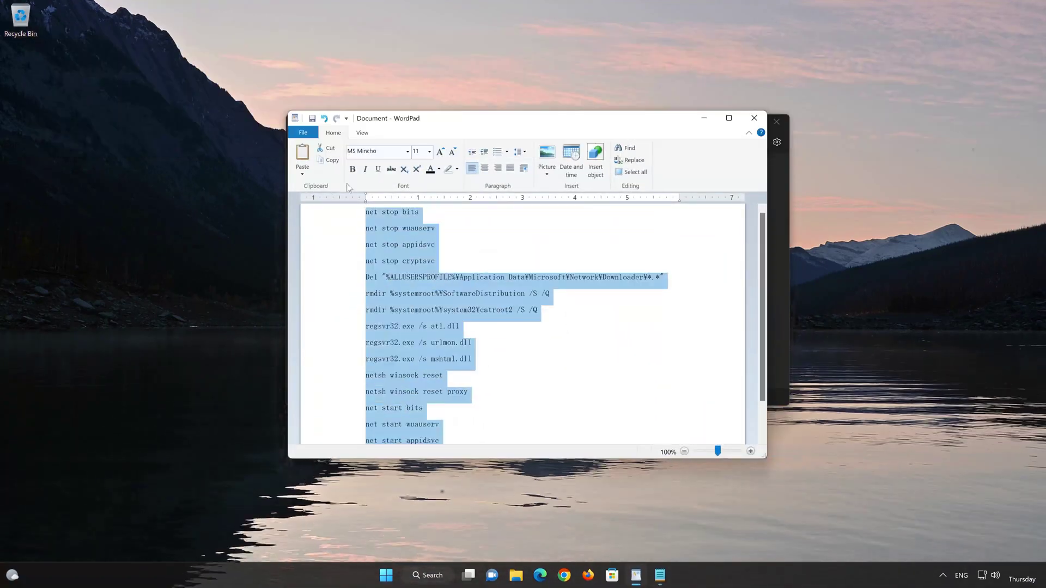
pyautogui.rightClick(375, 222)
pyautogui.click(390, 241)
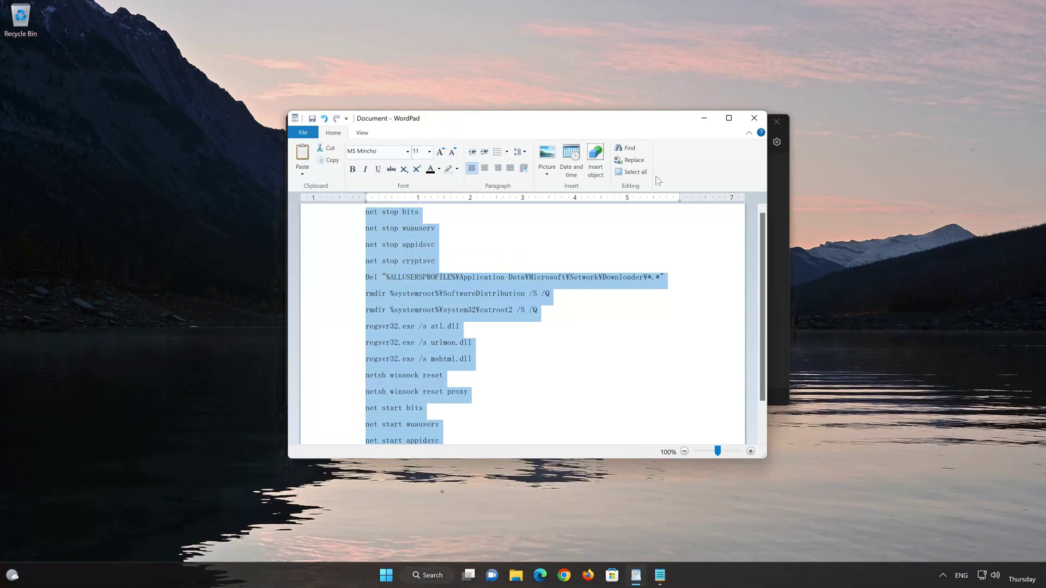
# Step: Minimize WordPad and paste the copied commands into the empty Notepad document
pyautogui.click(705, 118)
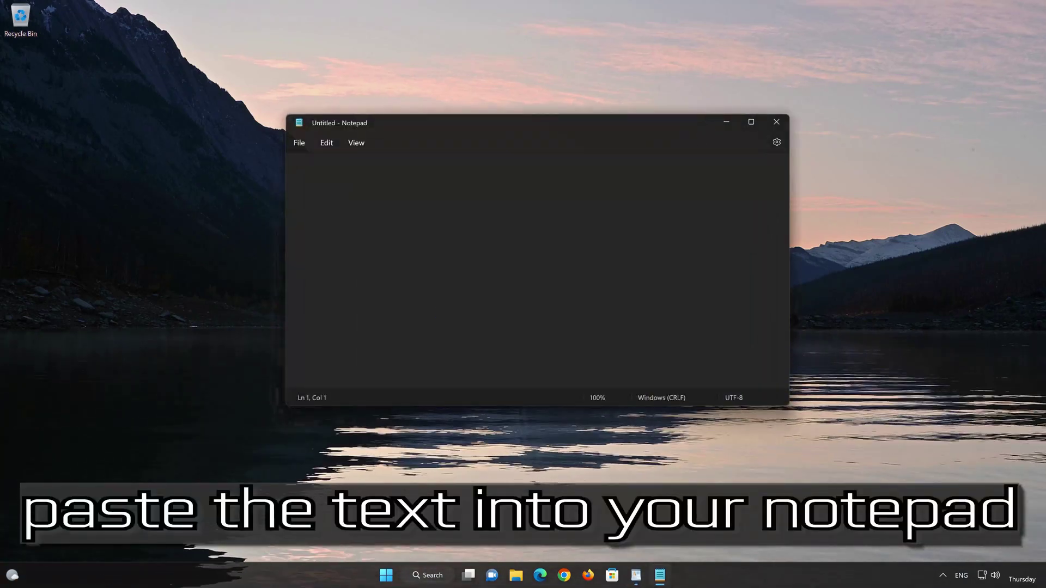
pyautogui.rightClick(333, 184)
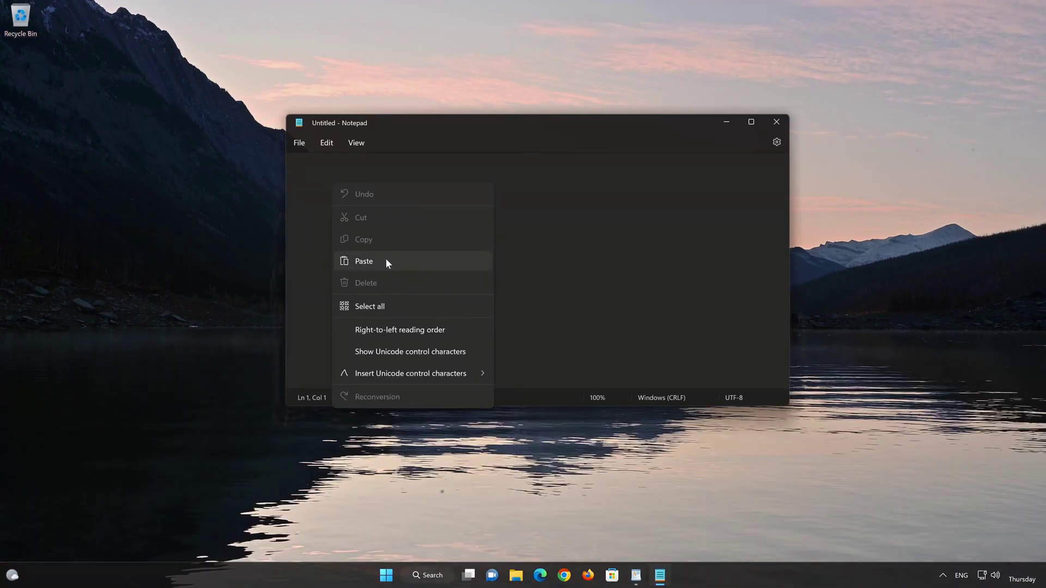
pyautogui.click(386, 258)
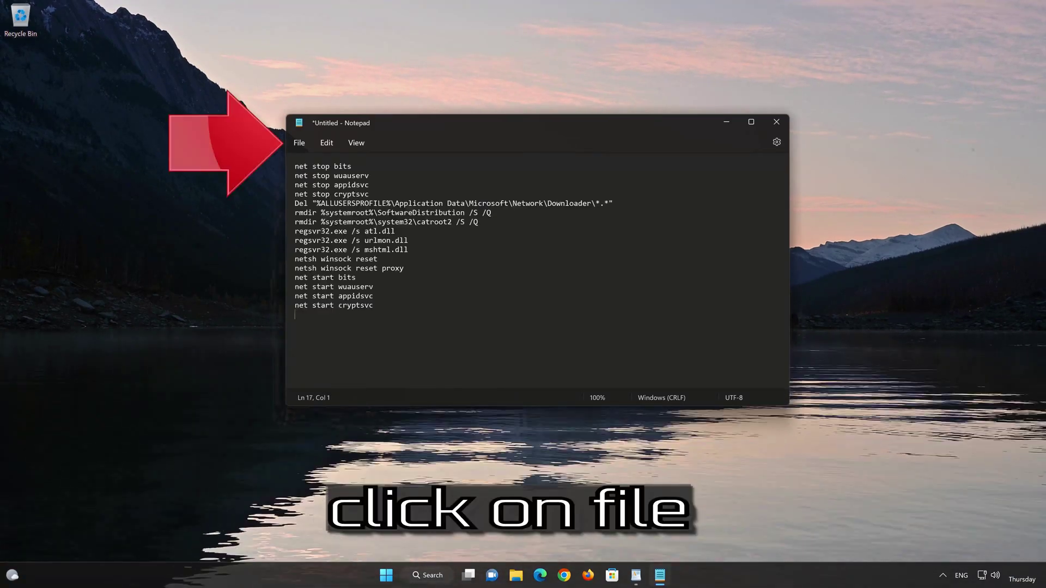
# Step: Save the Notepad document to the Desktop as FIX.BAT with the file type All files, and close Notepad
pyautogui.click(300, 143)
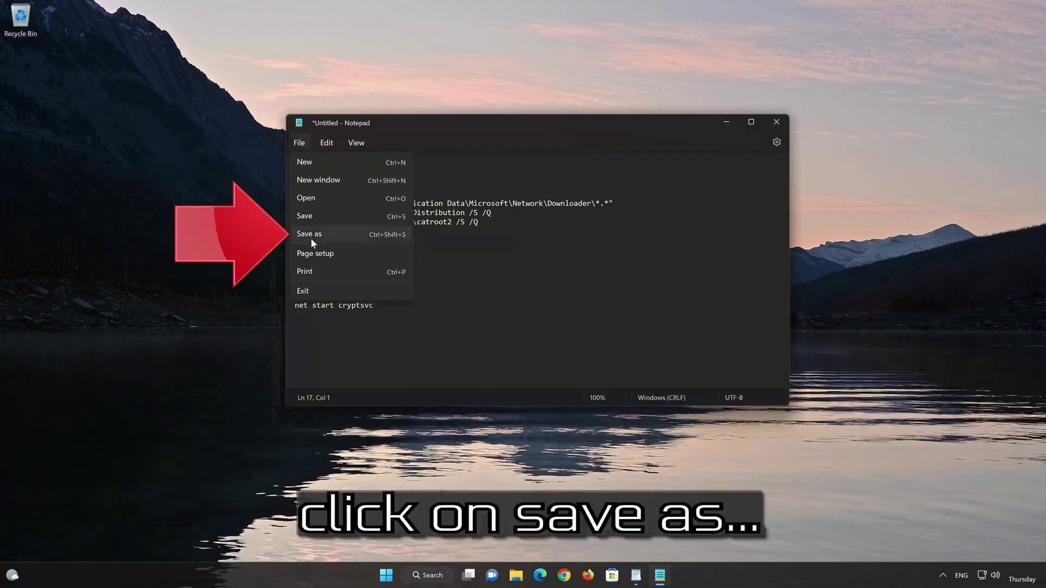
pyautogui.click(341, 234)
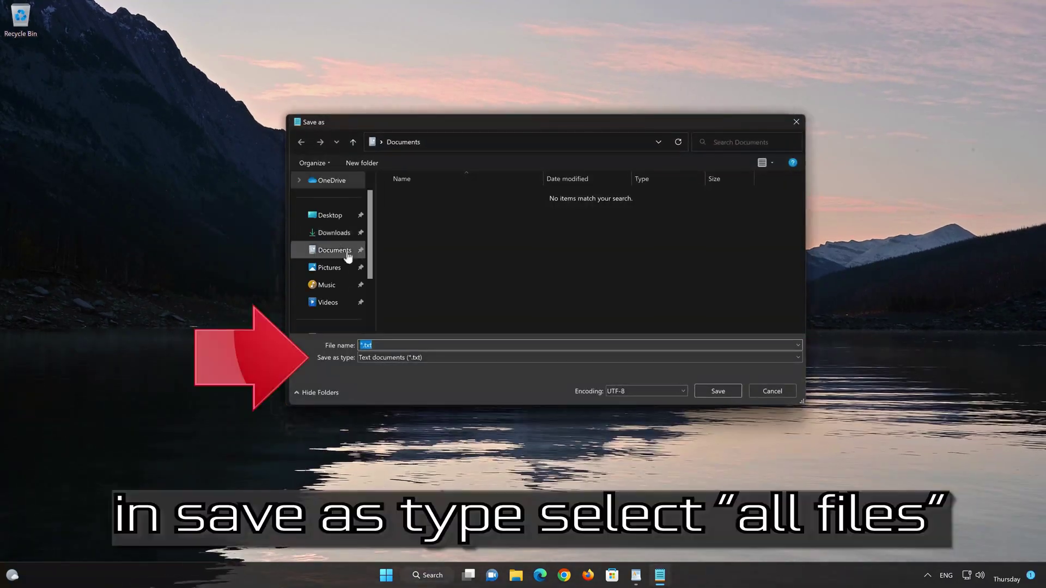
pyautogui.click(379, 358)
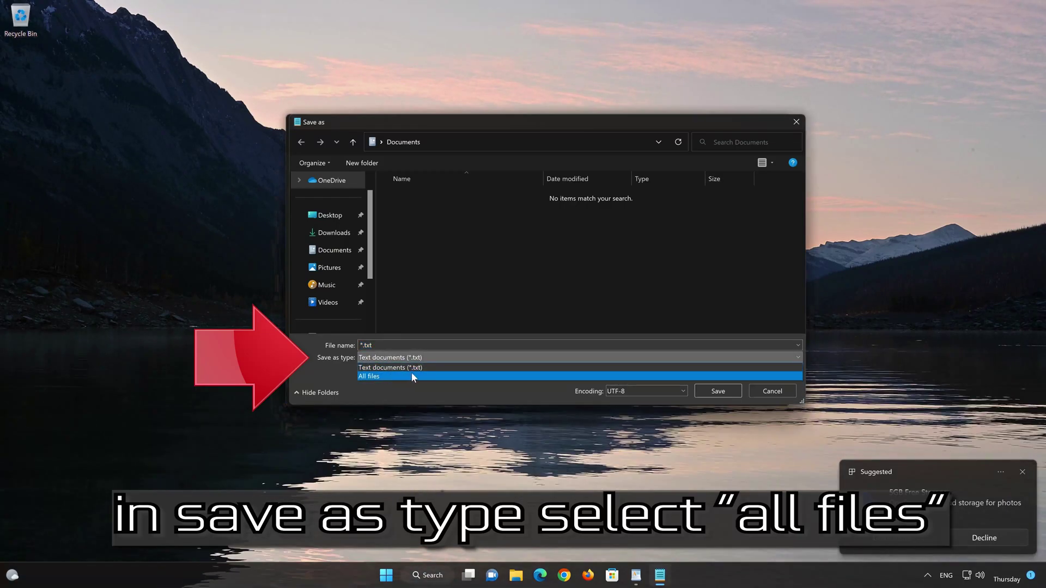
pyautogui.click(395, 376)
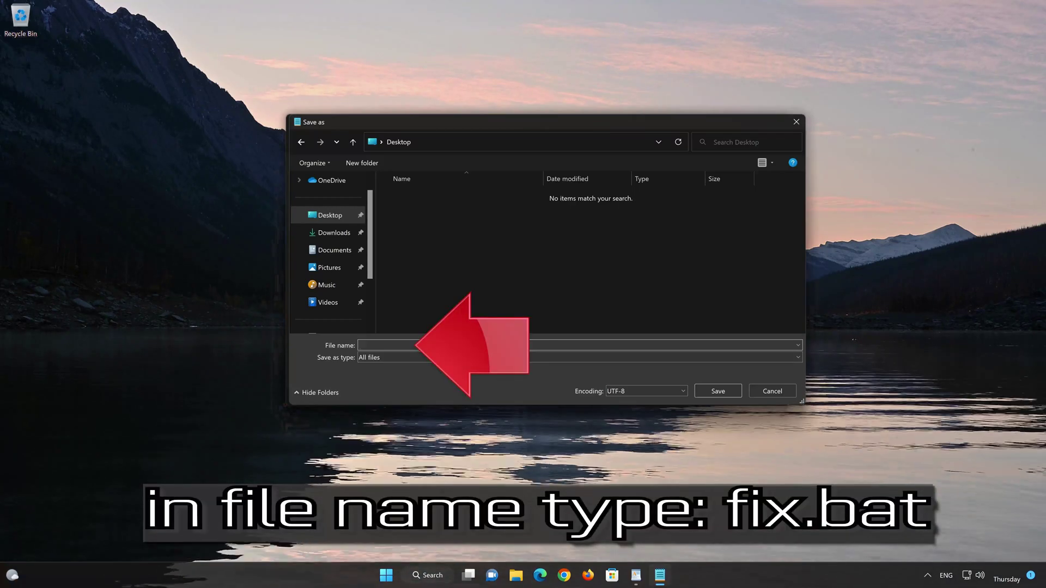
pyautogui.write('FIX')
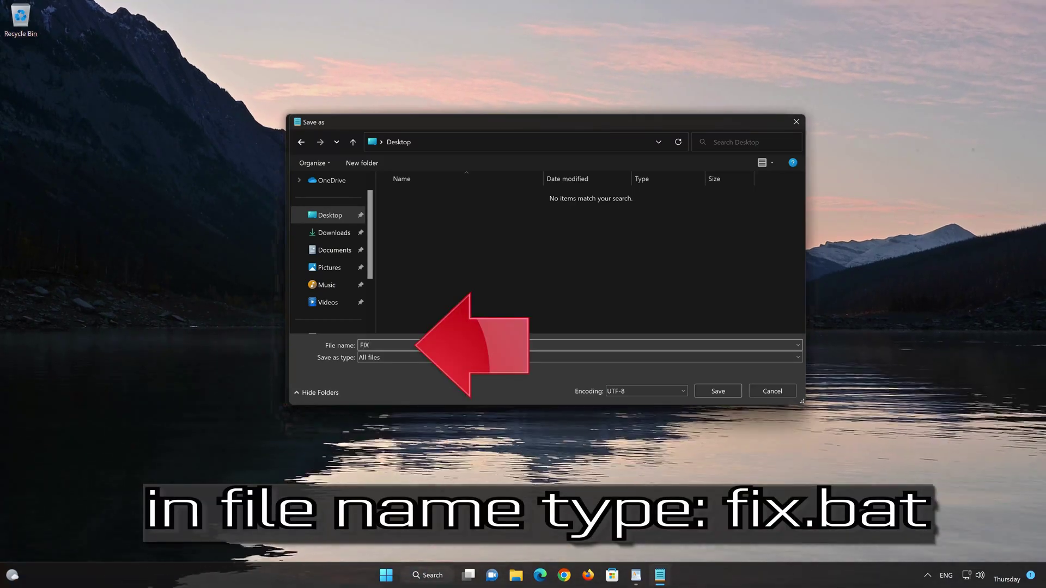
pyautogui.write('.BAT')
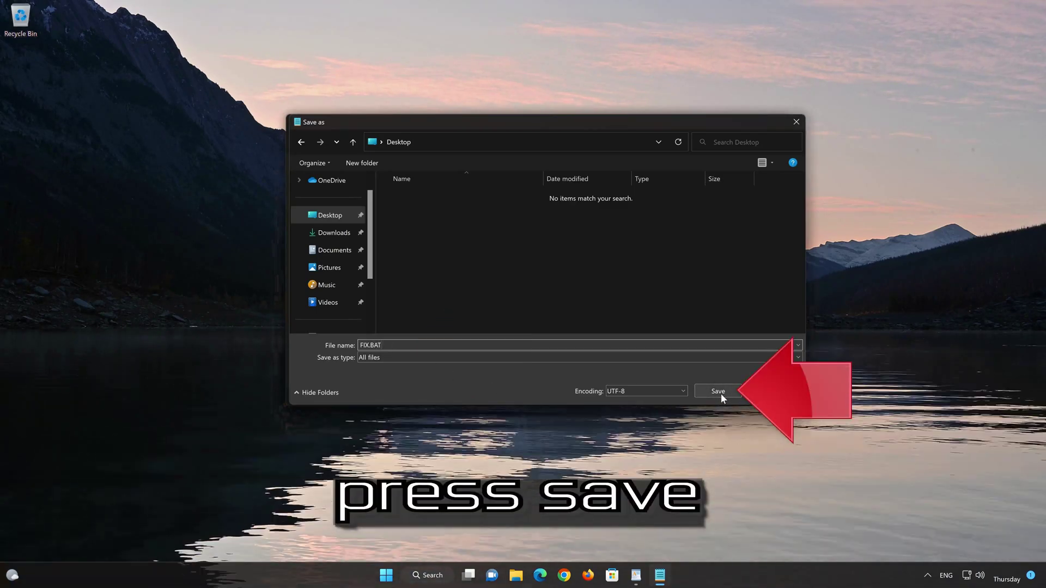
pyautogui.click(720, 393)
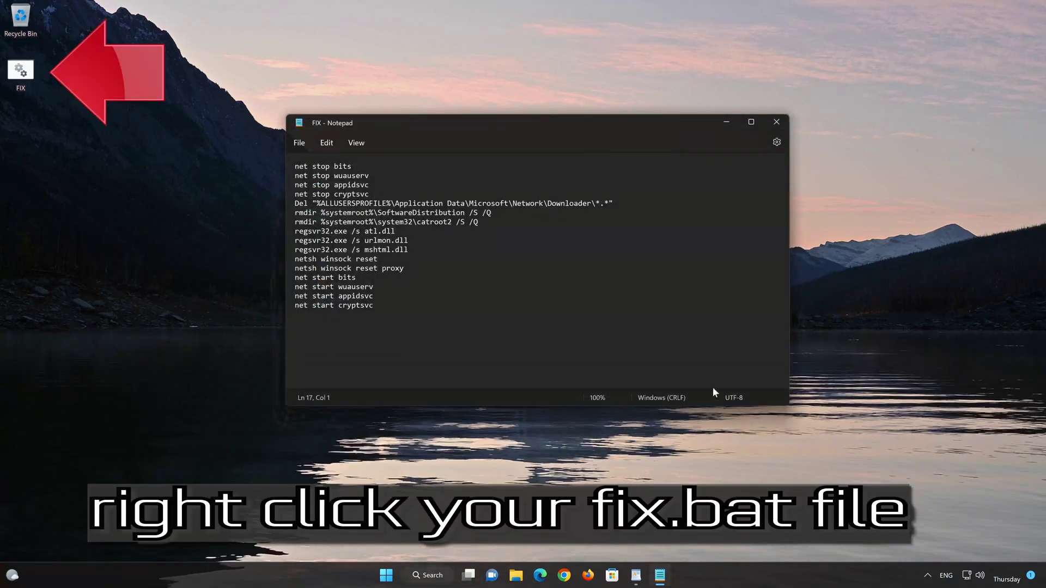
pyautogui.click(771, 122)
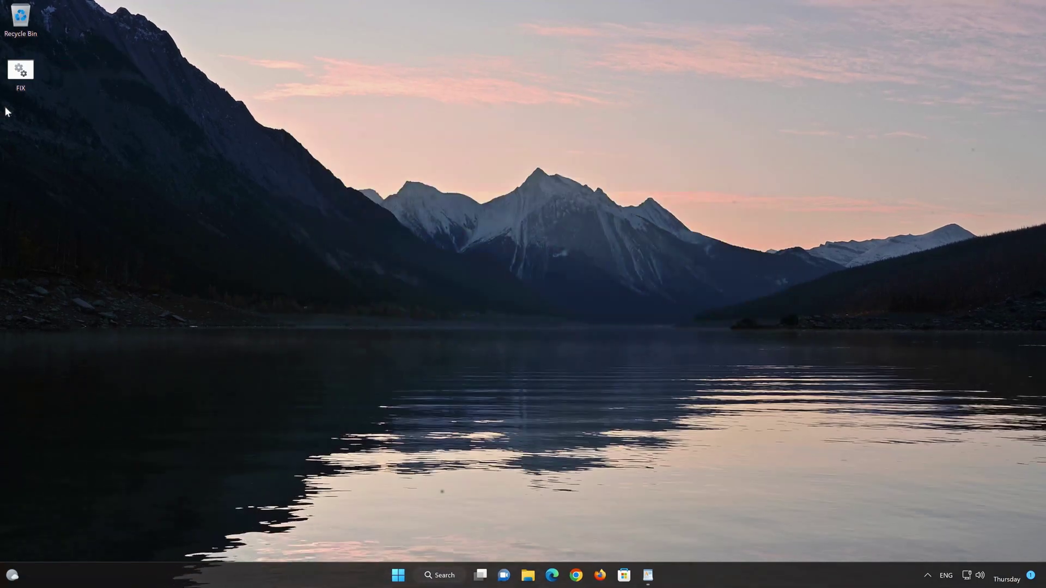
# Step: Run the FIX batch file on the desktop as administrator and allow it to make changes to the device
pyautogui.rightClick(23, 79)
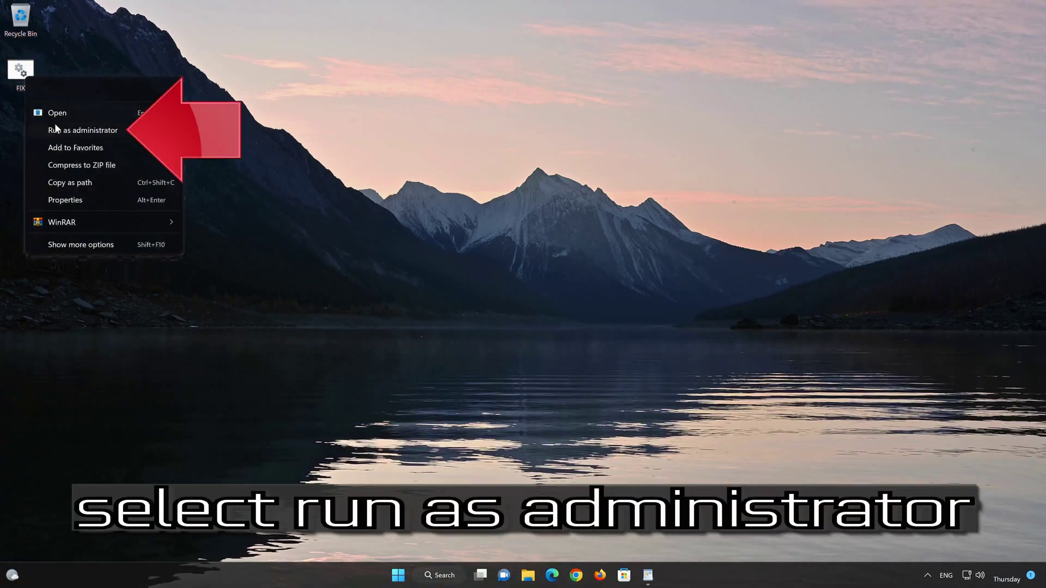
pyautogui.click(119, 129)
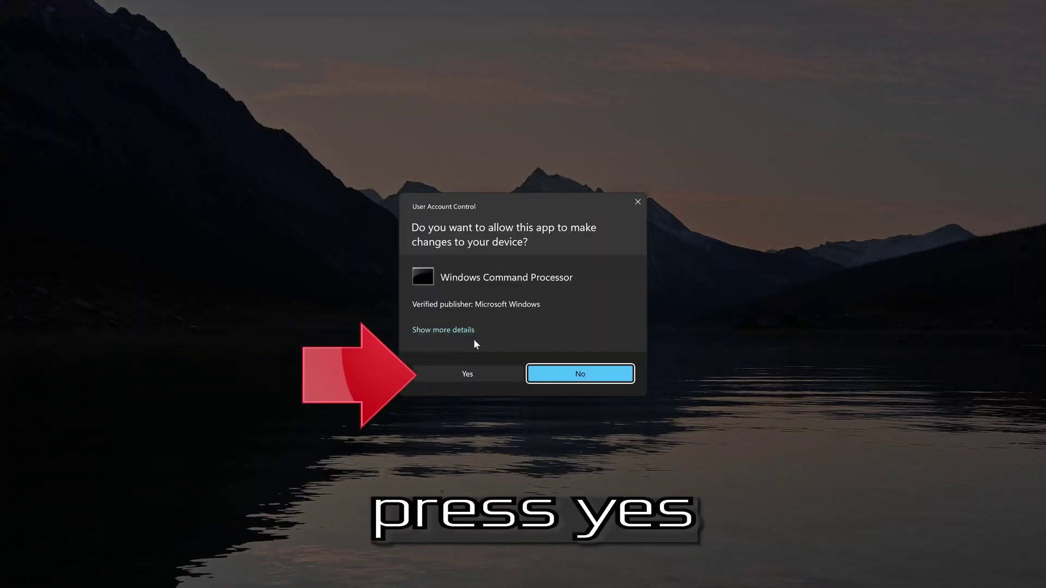
pyautogui.click(471, 375)
pyautogui.write('net stop bits')
pyautogui.press('Return')
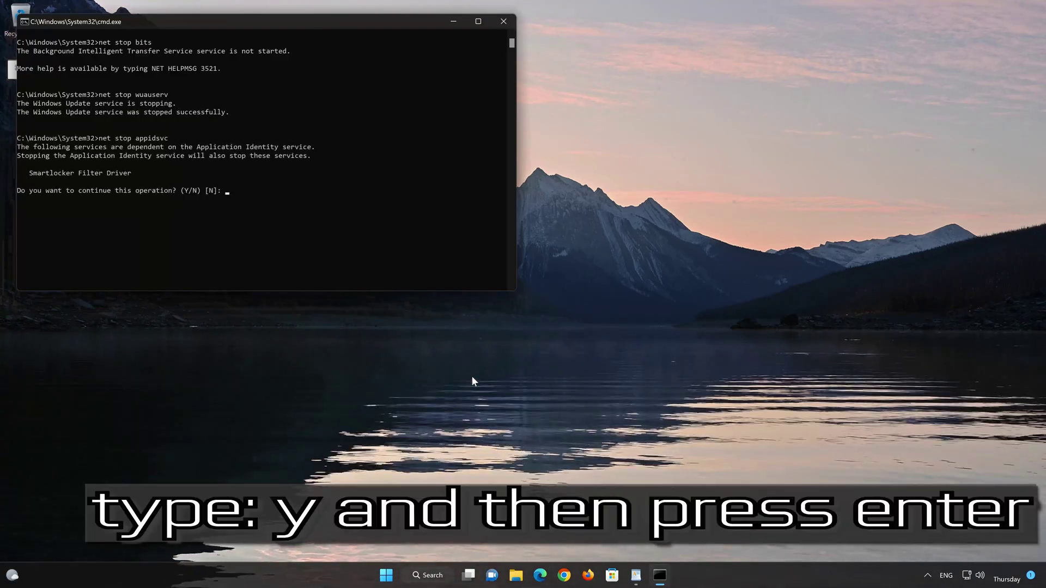
# Step: Answer Y to the batch file's prompts for stopping the Application Identity service and deleting the Downloader files
pyautogui.write('Y')
pyautogui.press('Return')
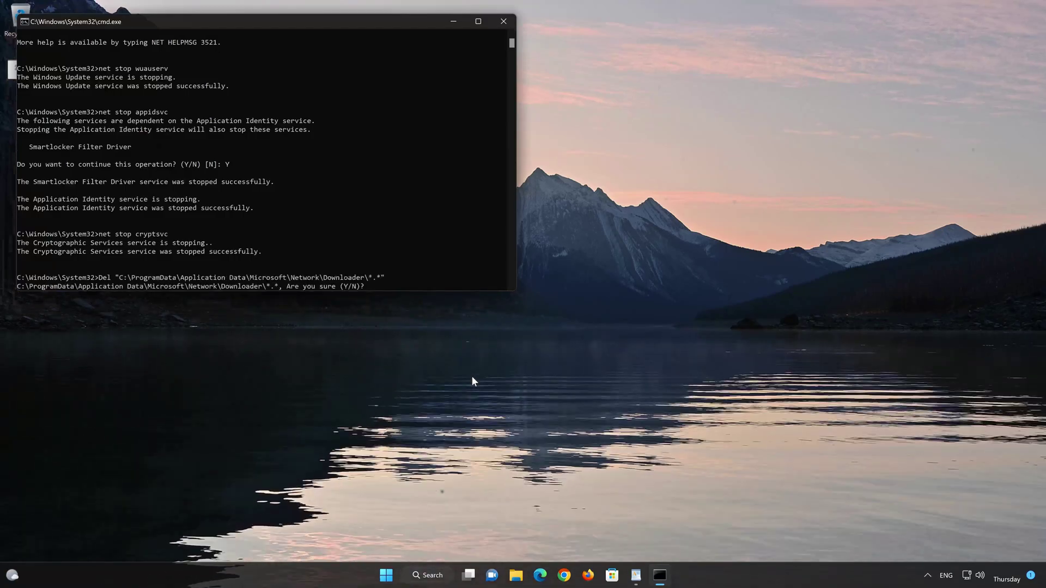
pyautogui.write('Y')
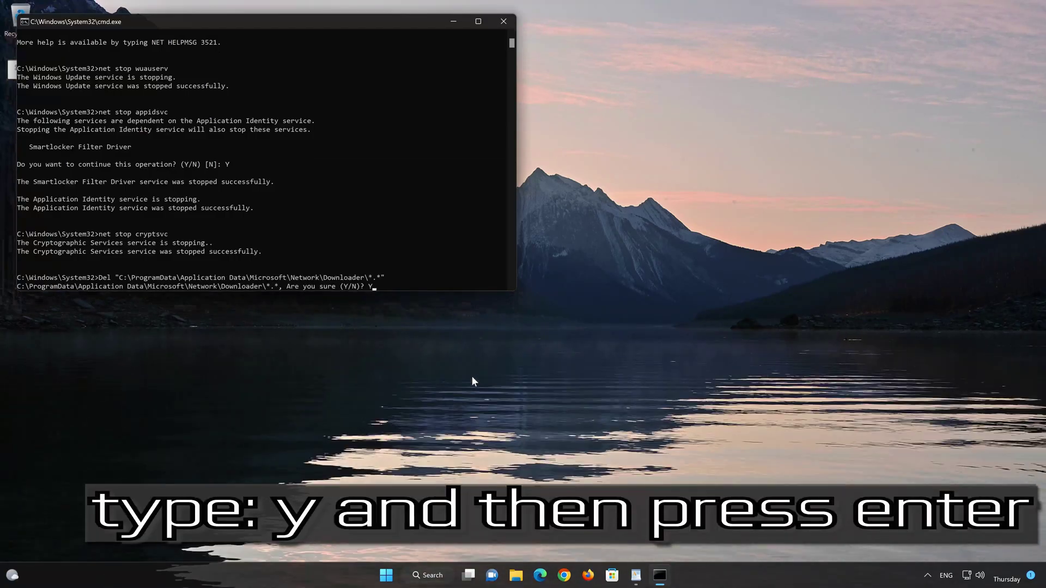
pyautogui.press('Return')
pyautogui.write('rmdir C:\\Windows\\SoftwareDistribution /S /Q')
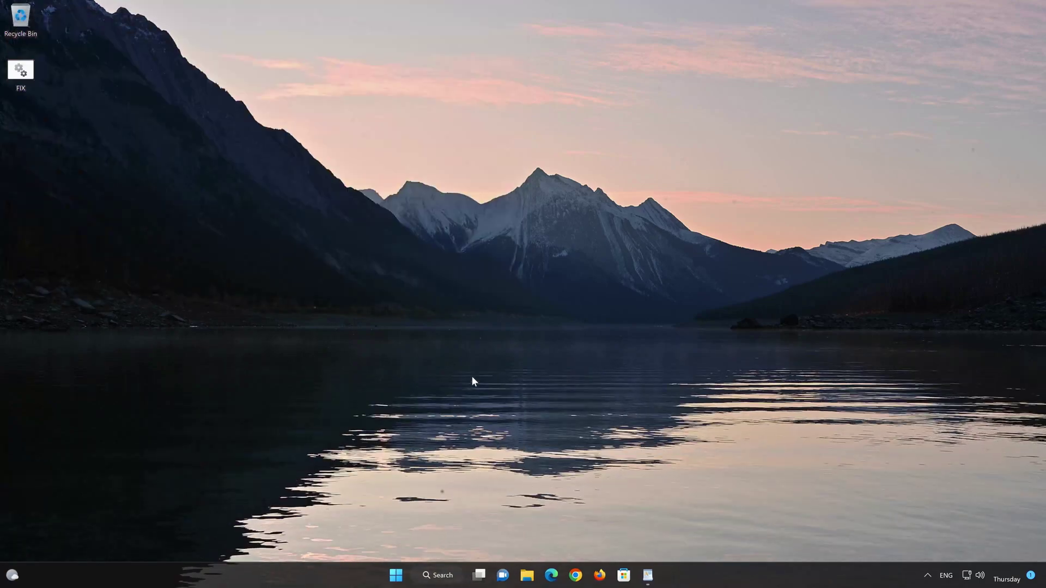
# Step: Close the WordPad document without saving its changes
pyautogui.click(650, 575)
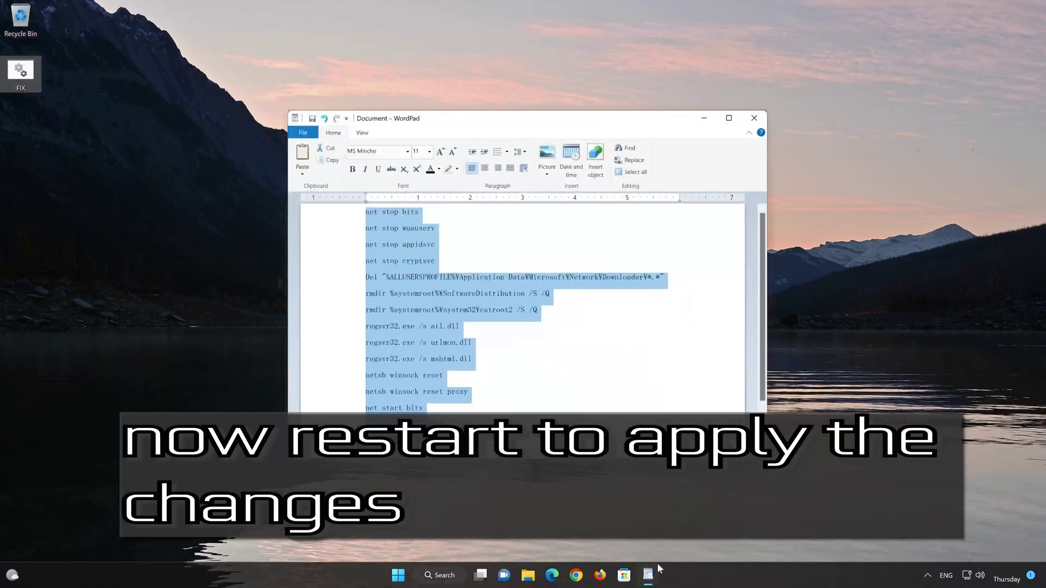
pyautogui.click(754, 117)
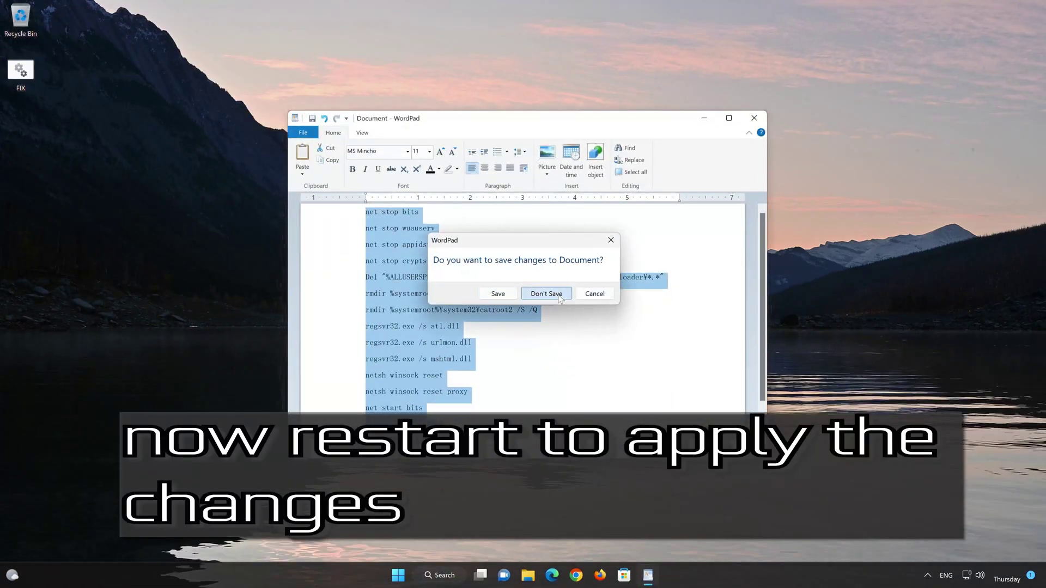
pyautogui.click(546, 293)
# Step: Restart the computer from the desktop
pyautogui.press('super')
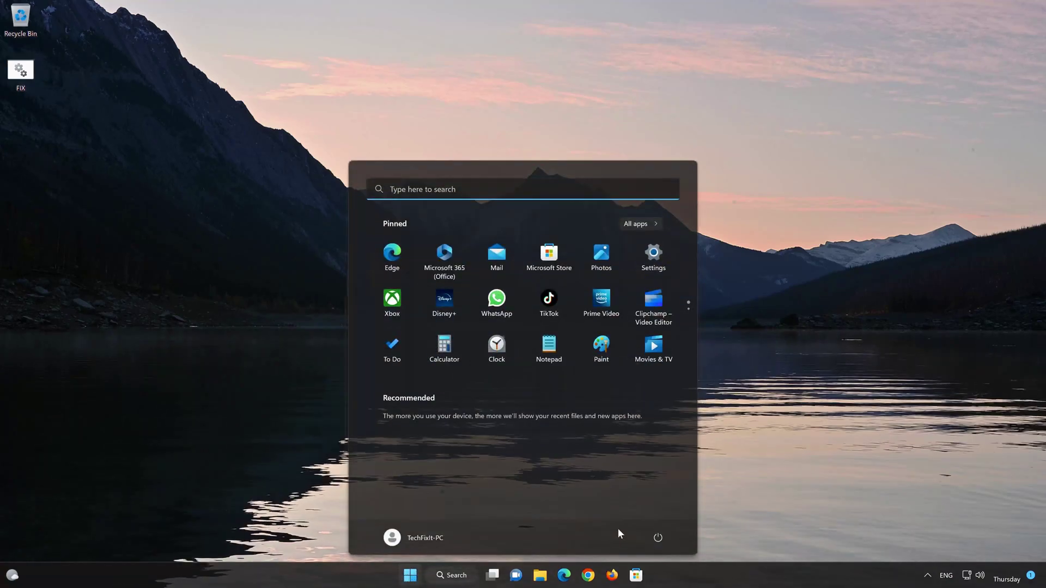
pyautogui.click(656, 536)
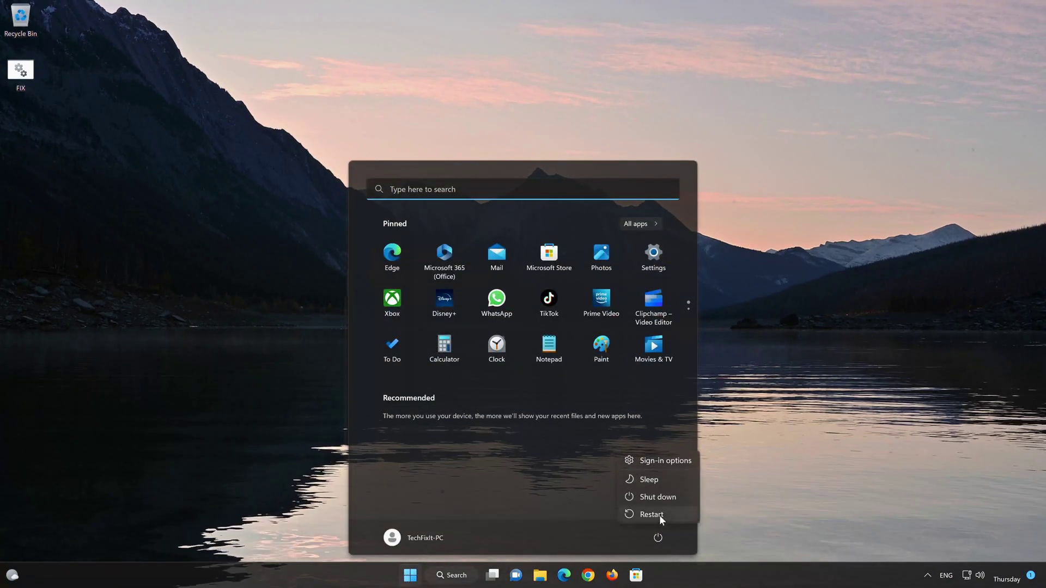
pyautogui.click(659, 514)
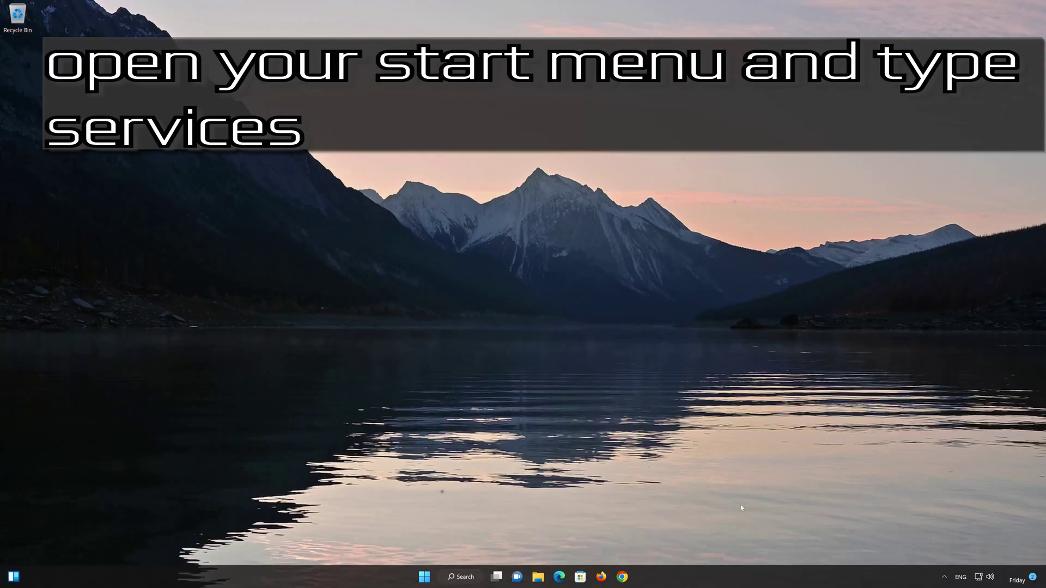
# Step: Search Windows for "services" and open the Services app
pyautogui.click(427, 579)
pyautogui.write('services')
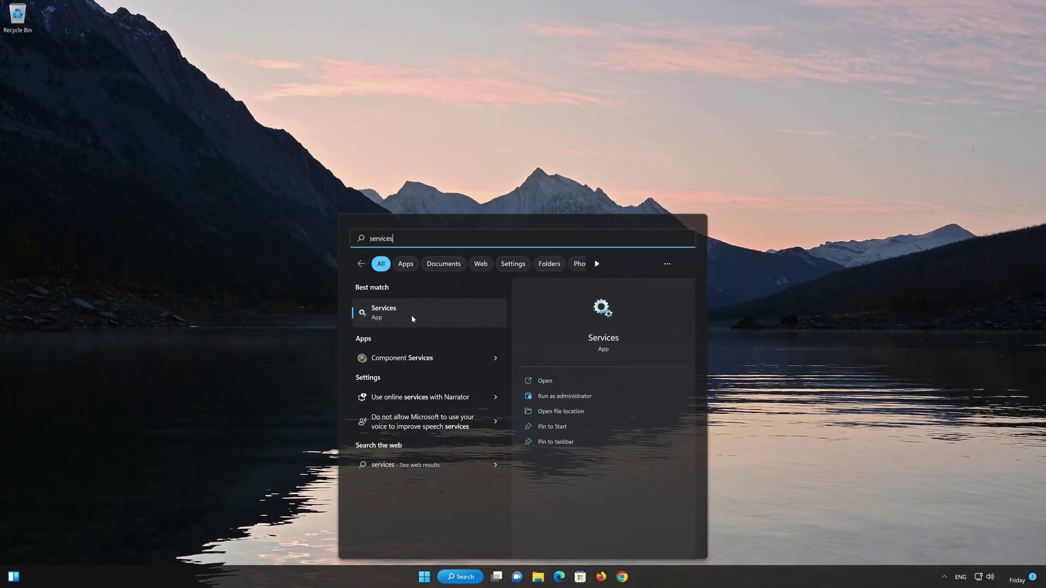
pyautogui.click(442, 323)
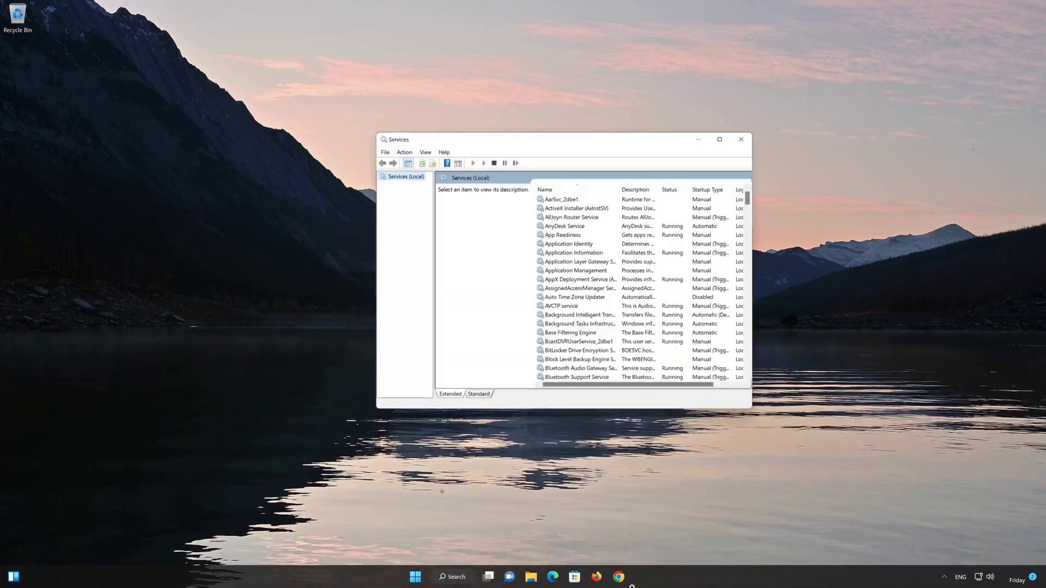
# Step: Find the Windows Update service in the services list and open its properties
pyautogui.click(565, 309)
pyautogui.scroll(-20, 566, 310)
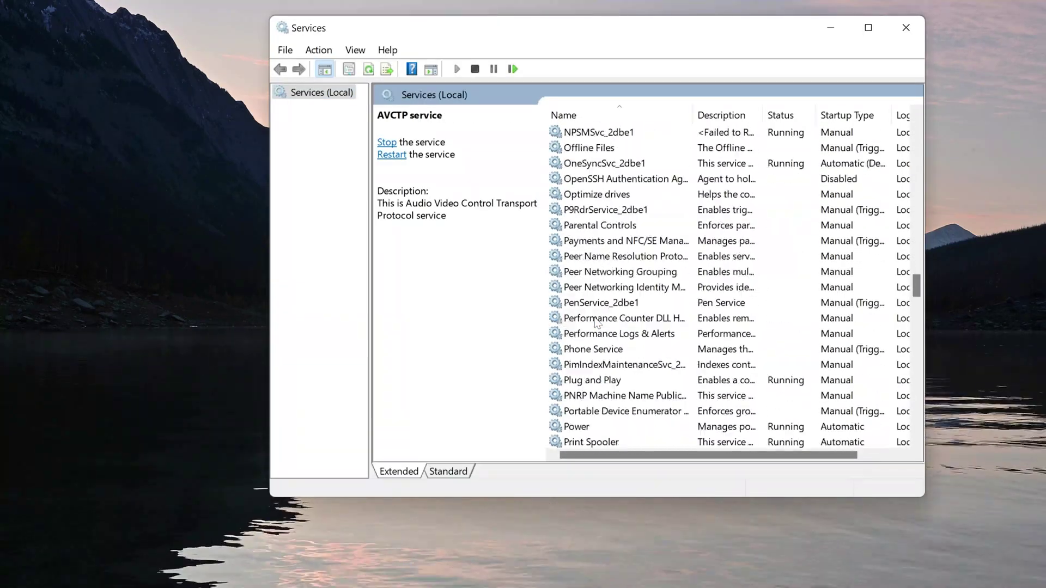
pyautogui.scroll(-20, 598, 322)
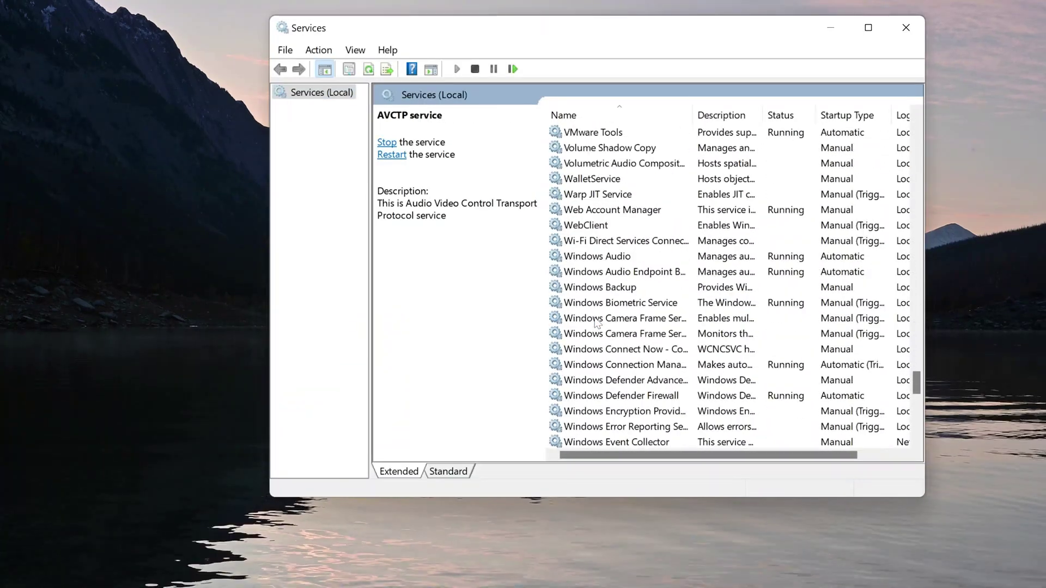
pyautogui.scroll(-2, 597, 323)
pyautogui.click(648, 396)
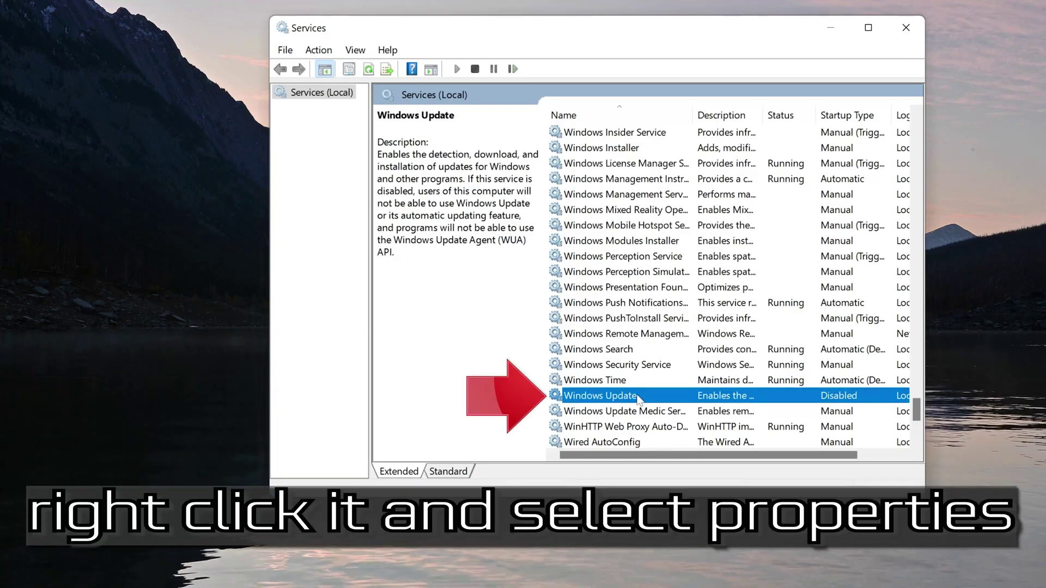
pyautogui.rightClick(638, 396)
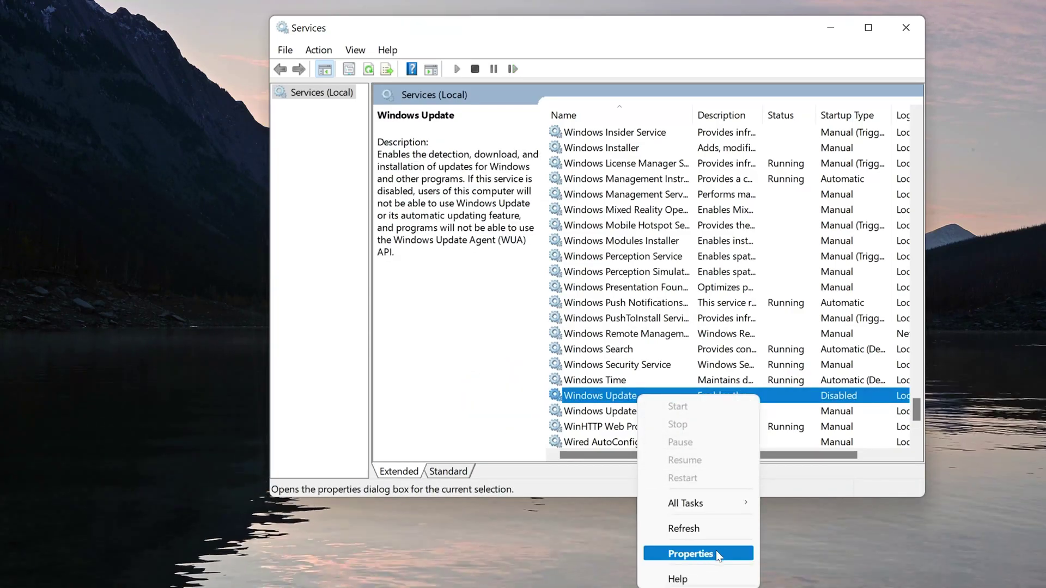
pyautogui.click(701, 554)
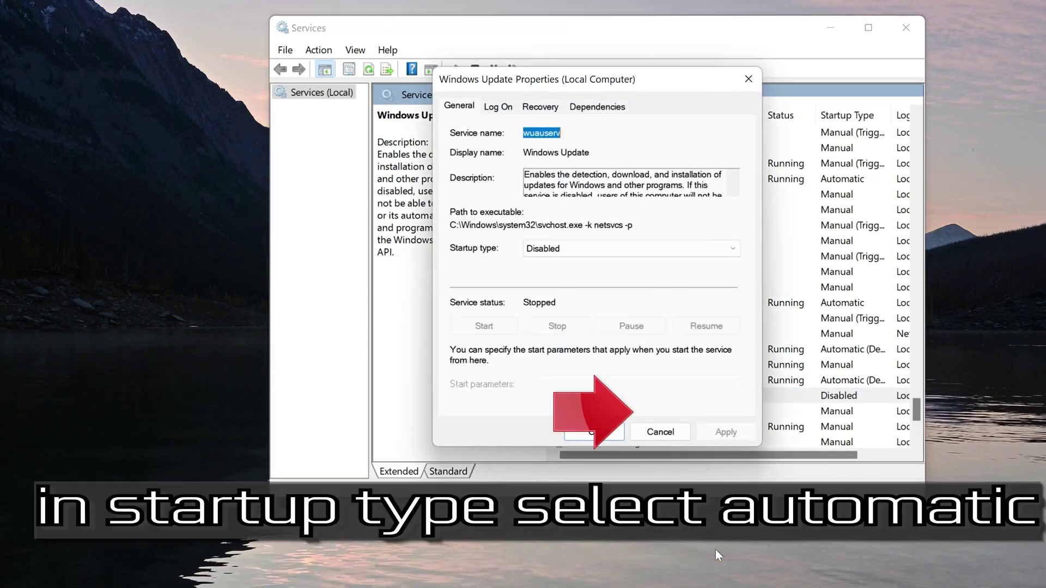
# Step: Set the Windows Update service's startup type to Automatic and apply the change
pyautogui.click(584, 251)
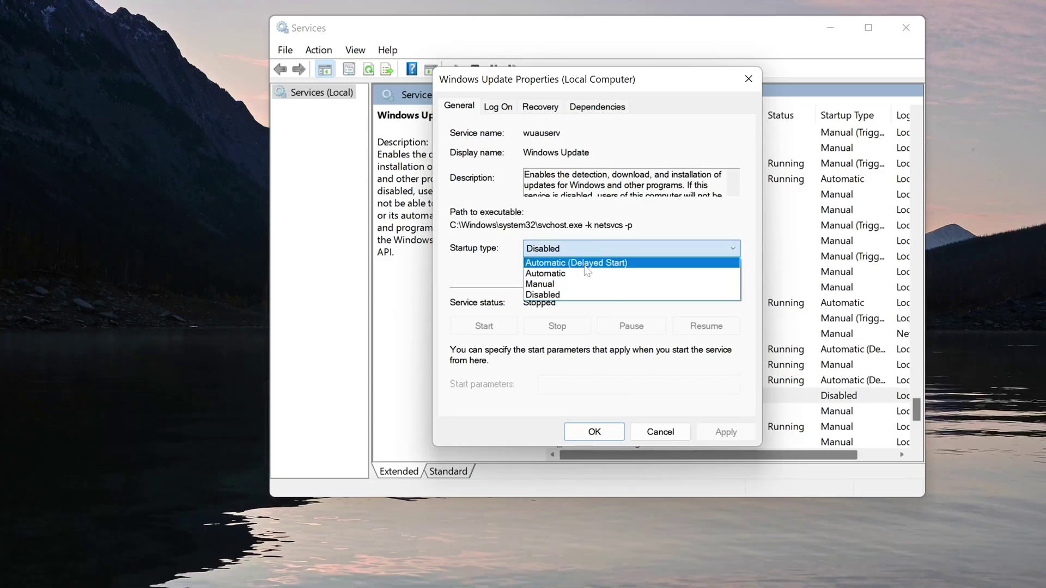
pyautogui.click(601, 273)
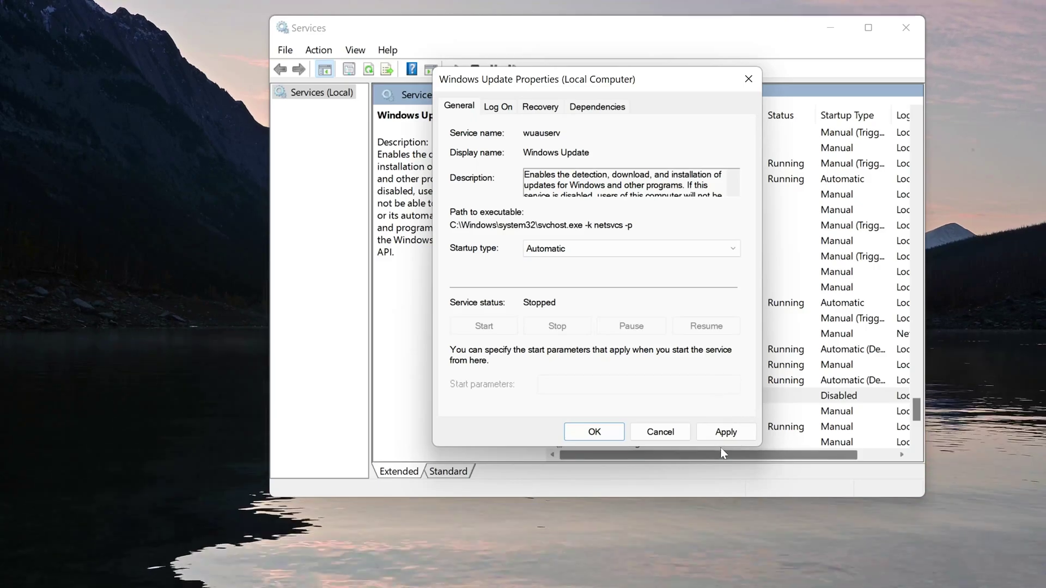
pyautogui.click(721, 432)
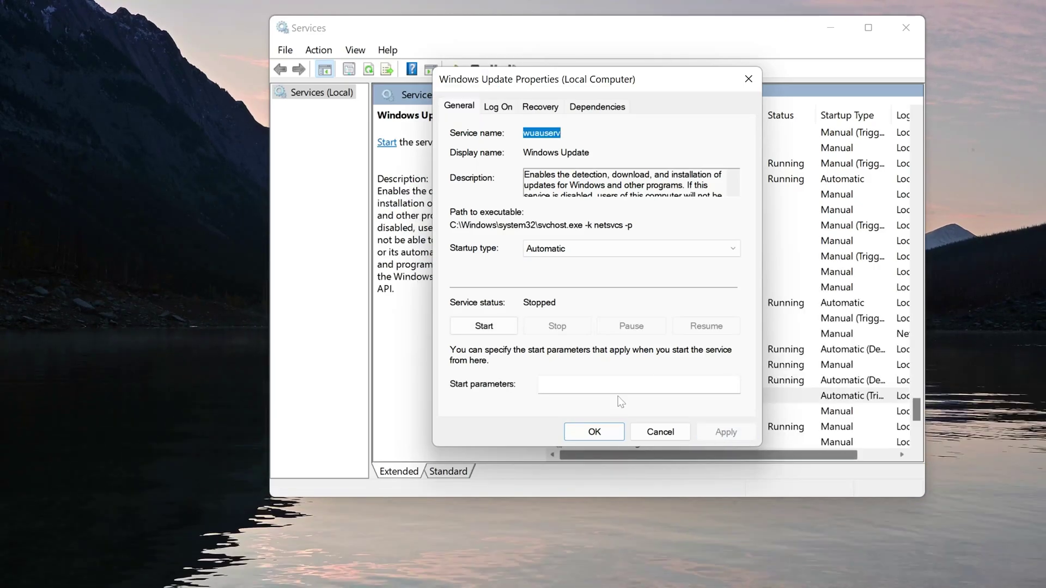
# Step: Set the Windows Update service's second failure response to Restart the Service, apply it, and start the service
pyautogui.click(554, 107)
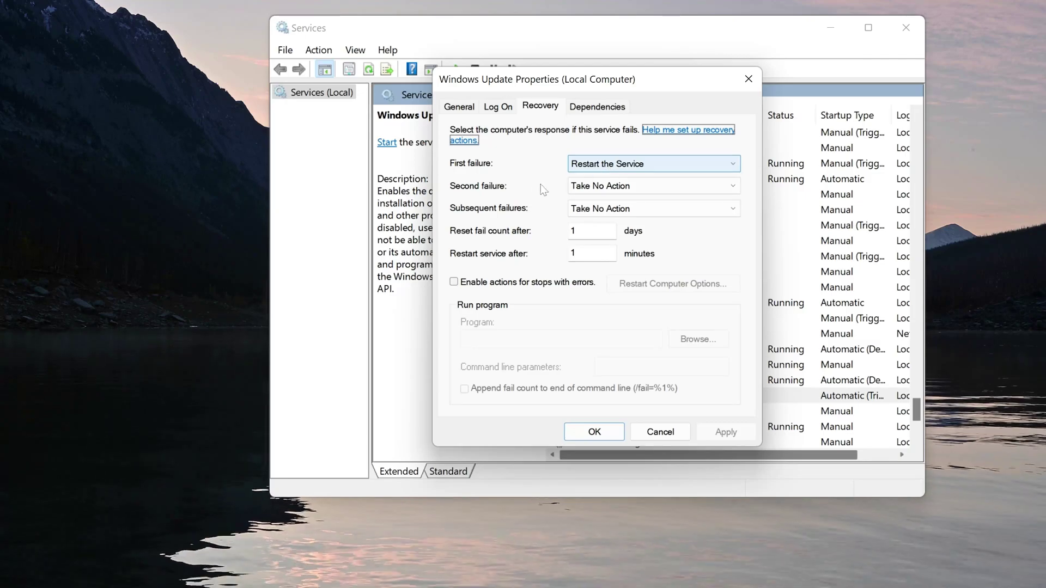
pyautogui.click(589, 190)
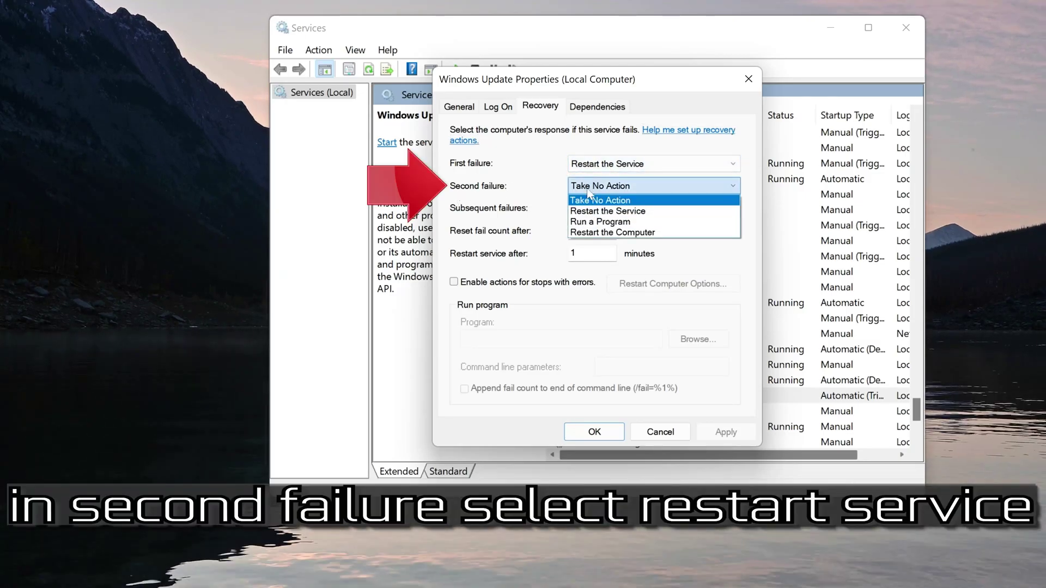
pyautogui.click(605, 211)
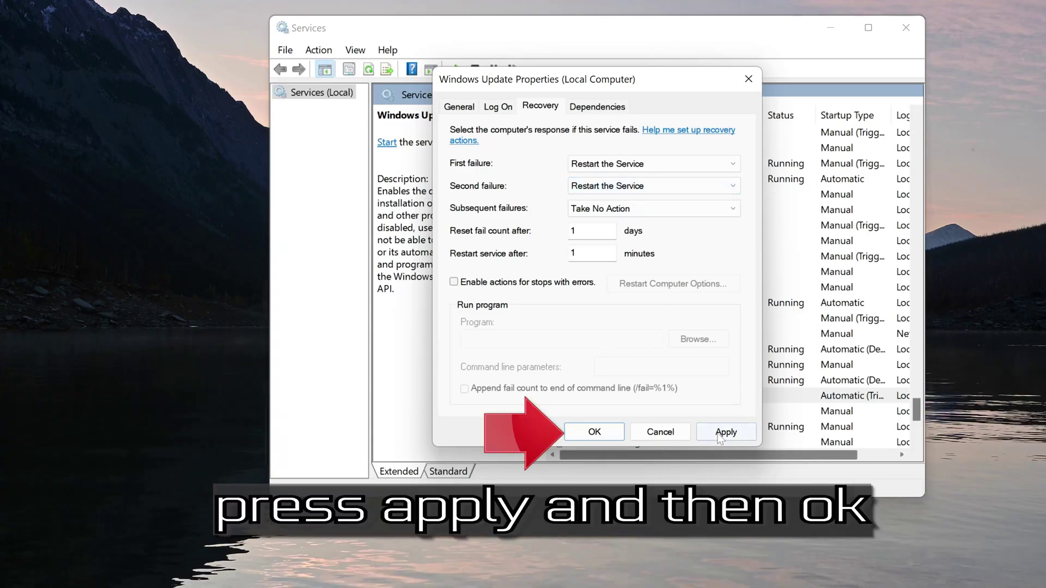
pyautogui.click(719, 432)
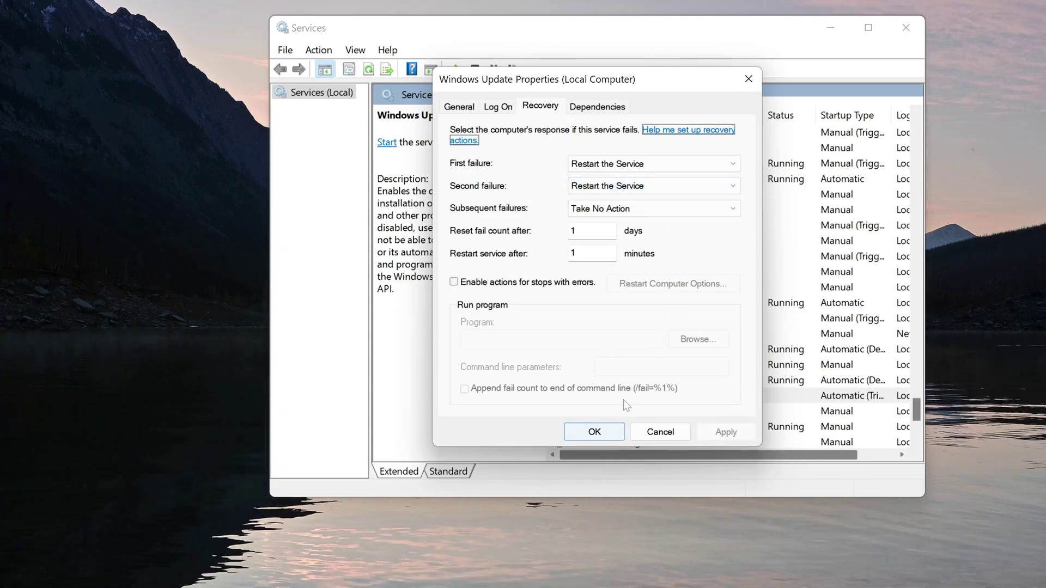
pyautogui.click(595, 432)
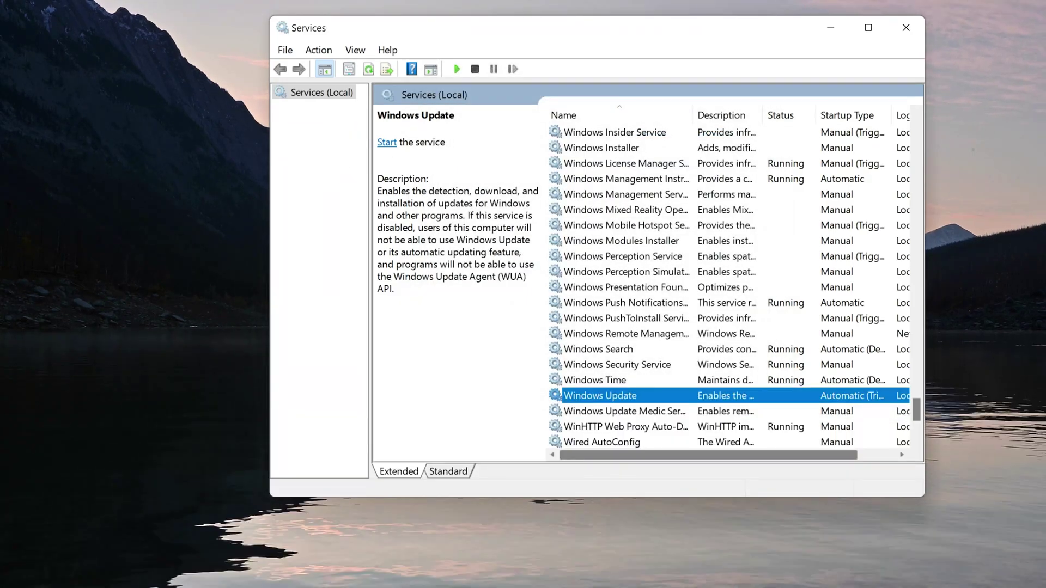
pyautogui.click(387, 143)
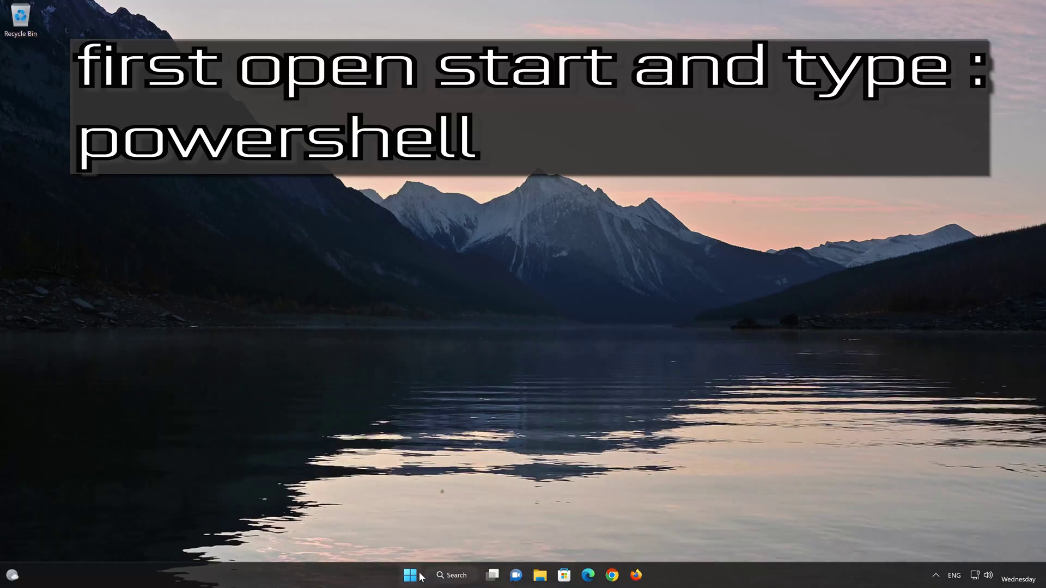
# Step: Search Windows for PowerShell and open Windows PowerShell as administrator, allowing it to make changes
pyautogui.click(421, 575)
pyautogui.write('p')
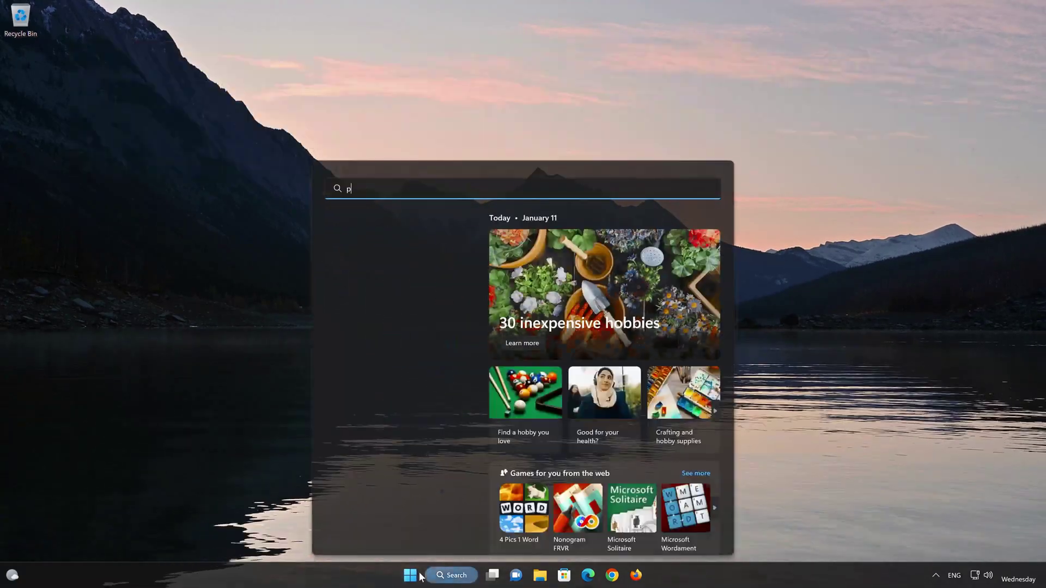
pyautogui.write('owersh')
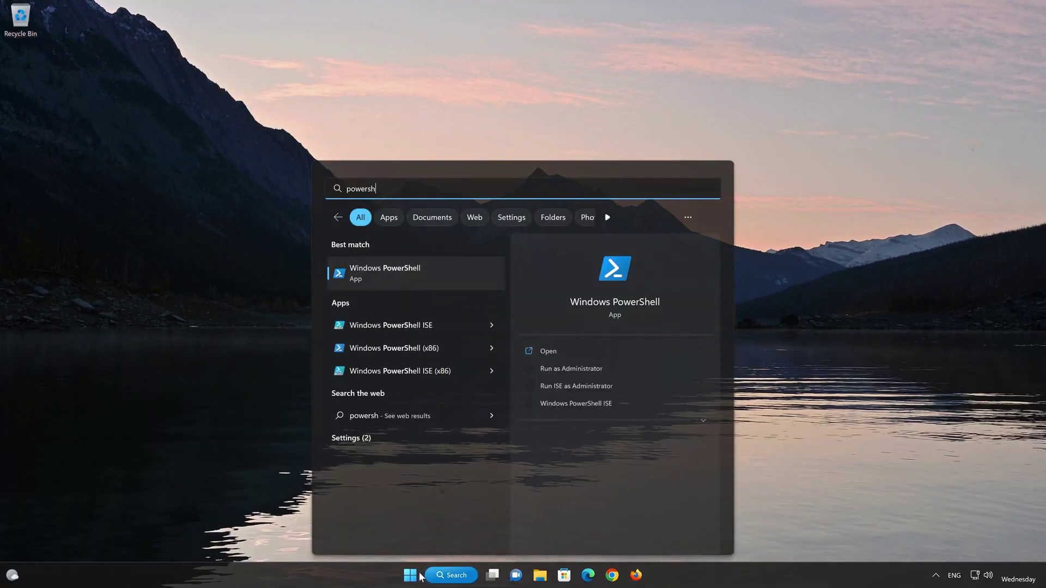
pyautogui.write('ll')
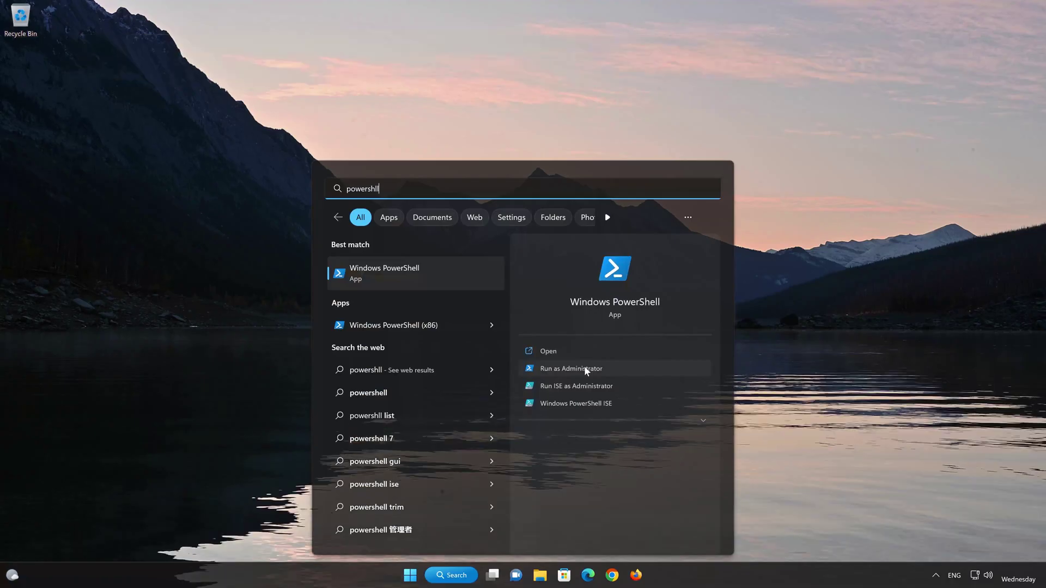
pyautogui.click(583, 366)
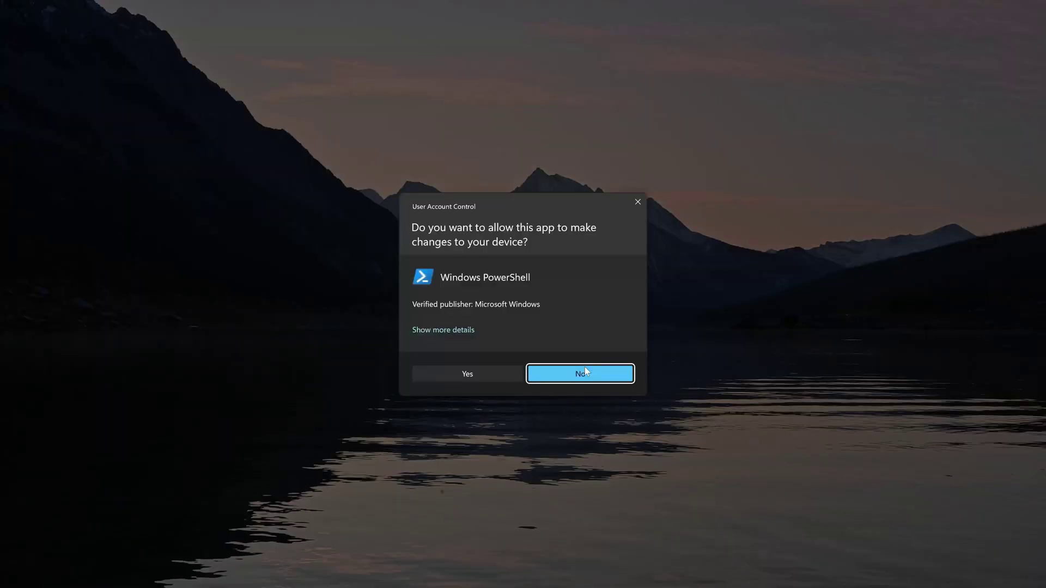
pyautogui.click(475, 380)
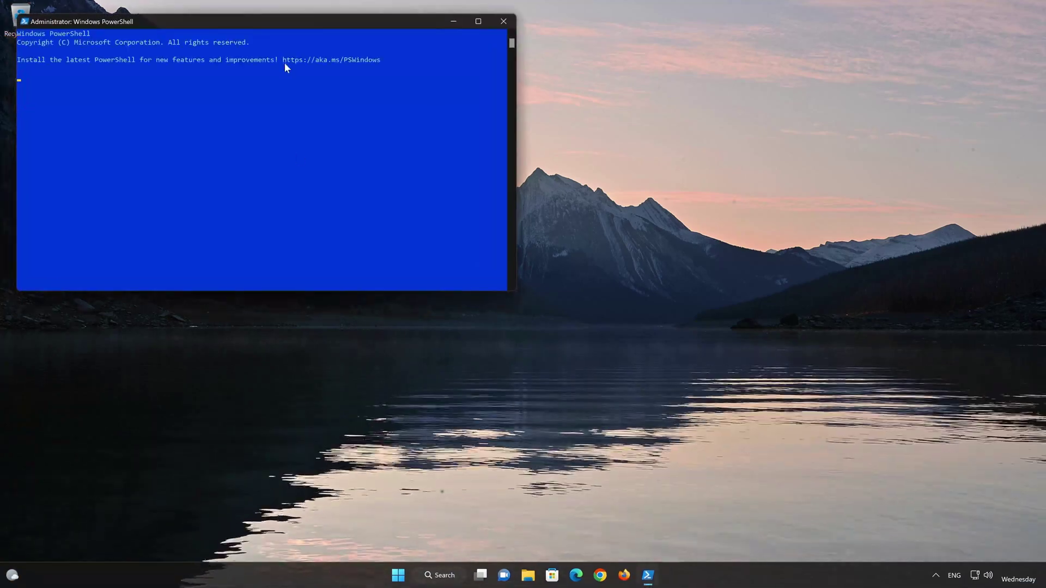
pyautogui.moveTo(285, 24); pyautogui.dragTo(562, 139)
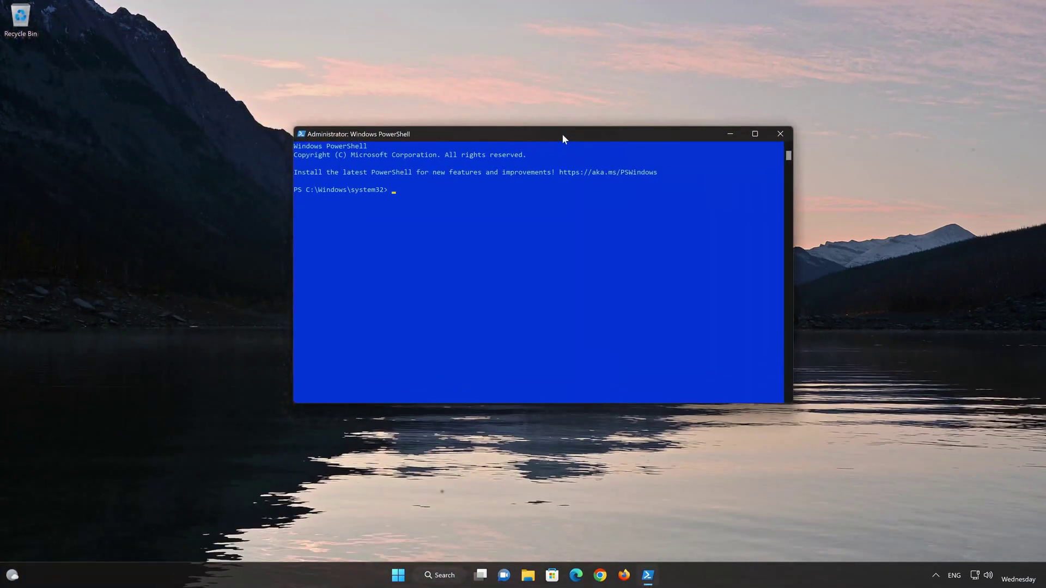
# Step: Repair the Windows image by running "Dism /Online /Cleanup-Image /RestoreHealth"
pyautogui.write('Dism /Online')
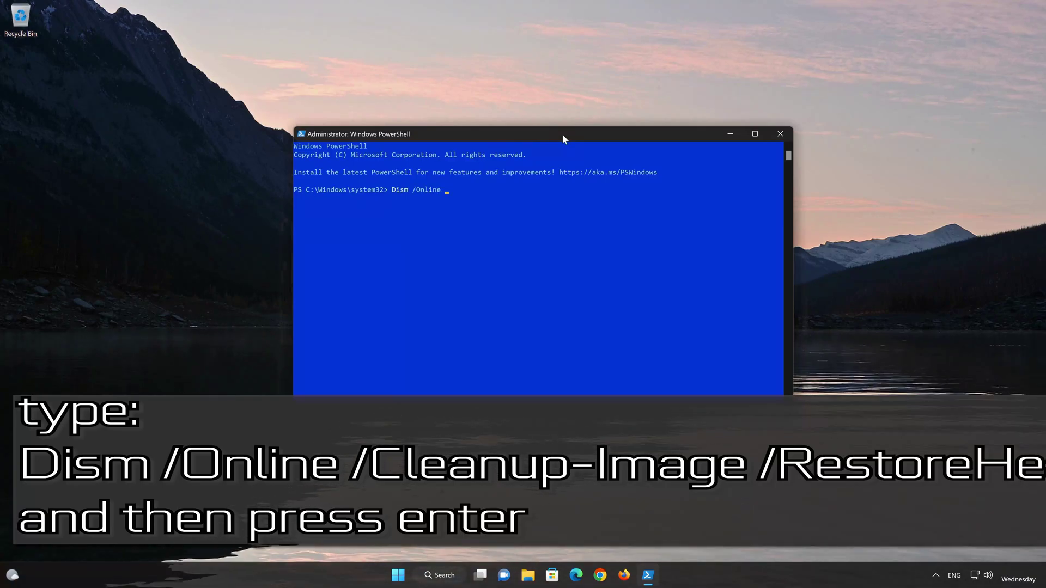
pyautogui.write(' /')
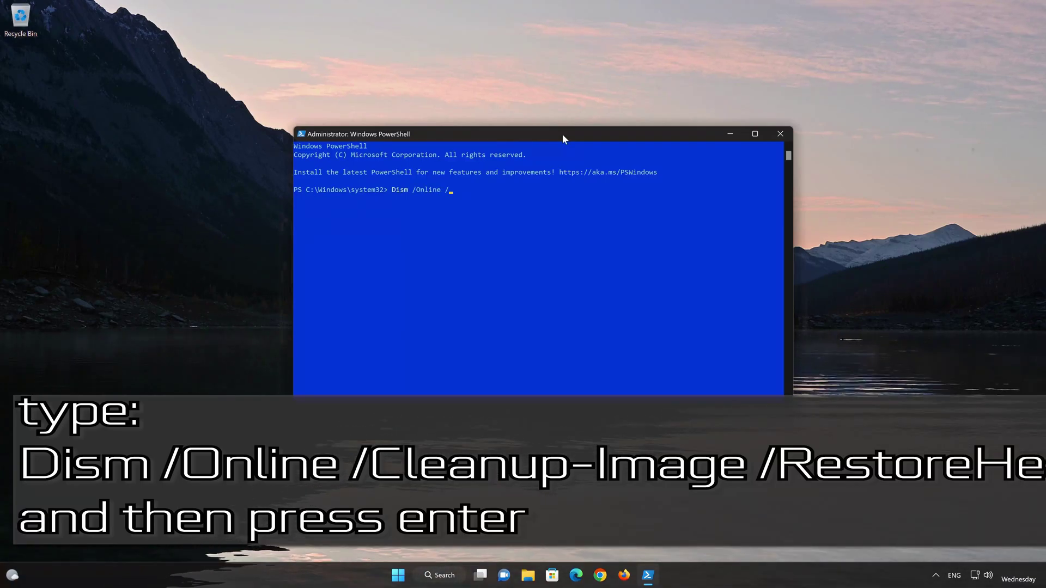
pyautogui.write('Cleanup-Image /')
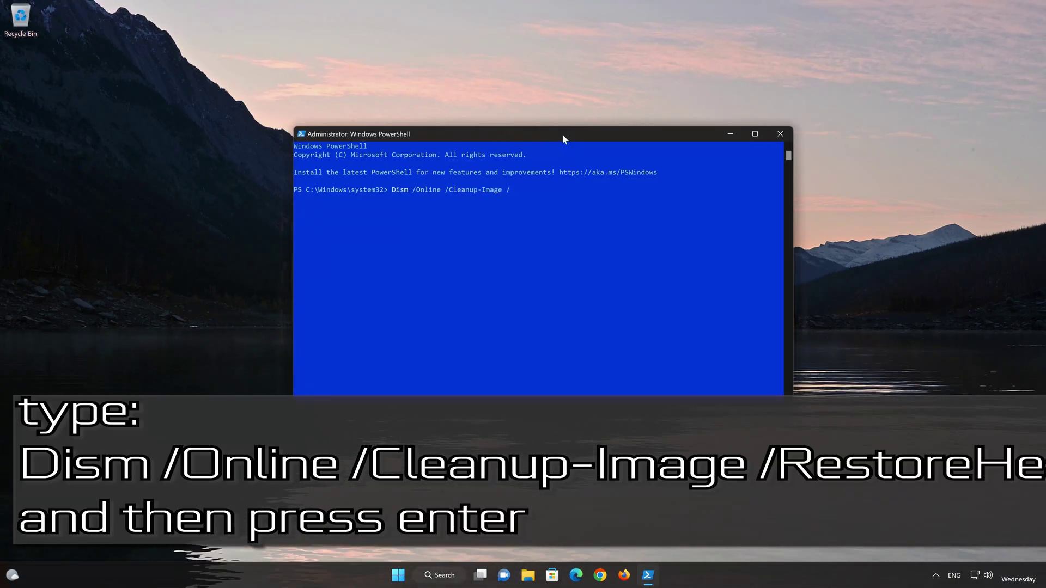
pyautogui.write('RestoreHealth')
pyautogui.press('Return')
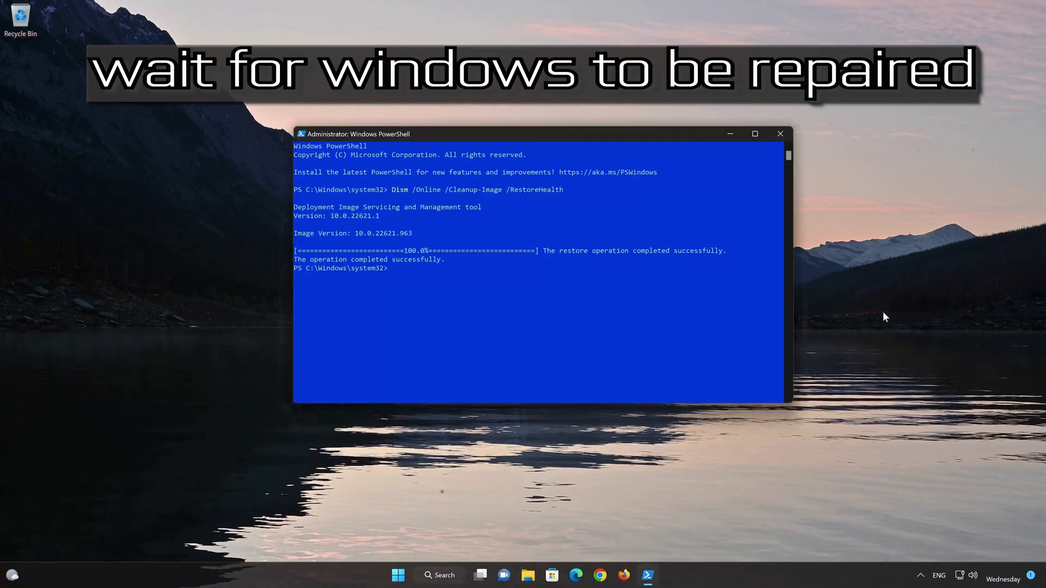
# Step: Close the PowerShell session with the exit command
pyautogui.write('ex')
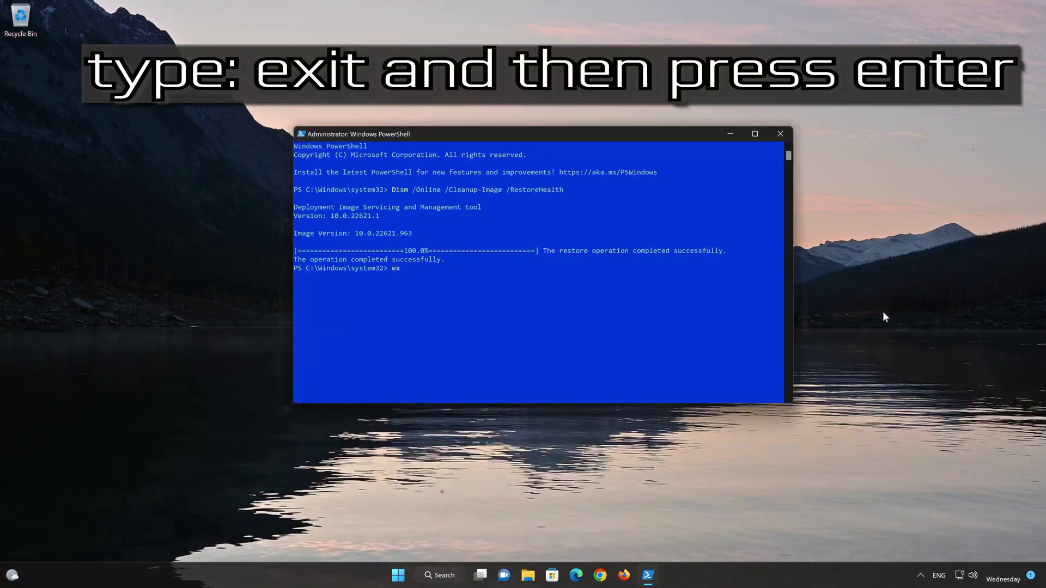
pyautogui.write('it')
pyautogui.press('Return')
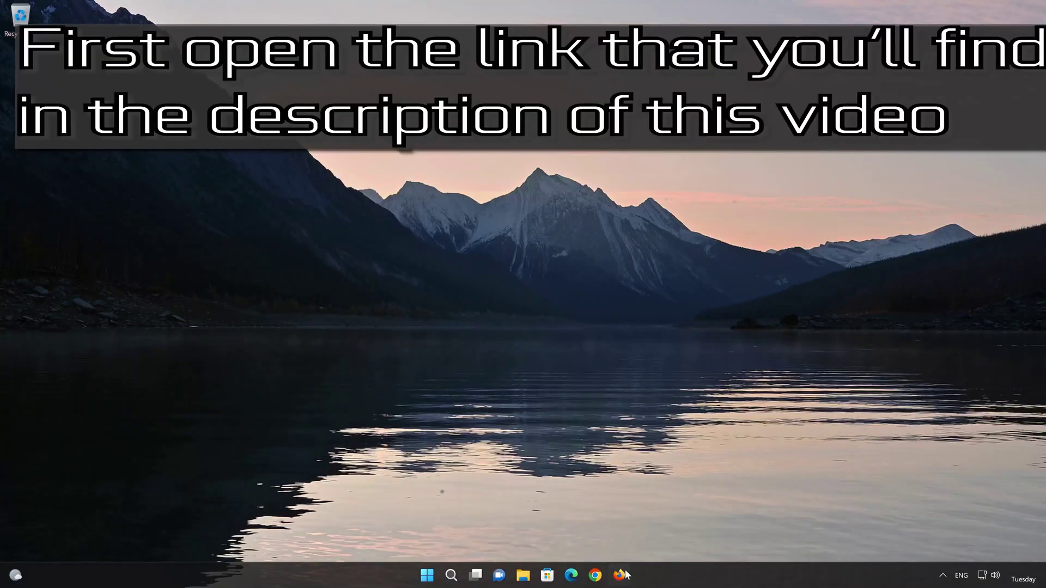
# Step: Open microsoft.com/software-download/windows11 in Firefox and download the Windows 11 installation media creation tool, closing the browser when done
pyautogui.click(621, 574)
pyautogui.rightClick(488, 142)
pyautogui.click(518, 234)
pyautogui.scroll(-6, 517, 234)
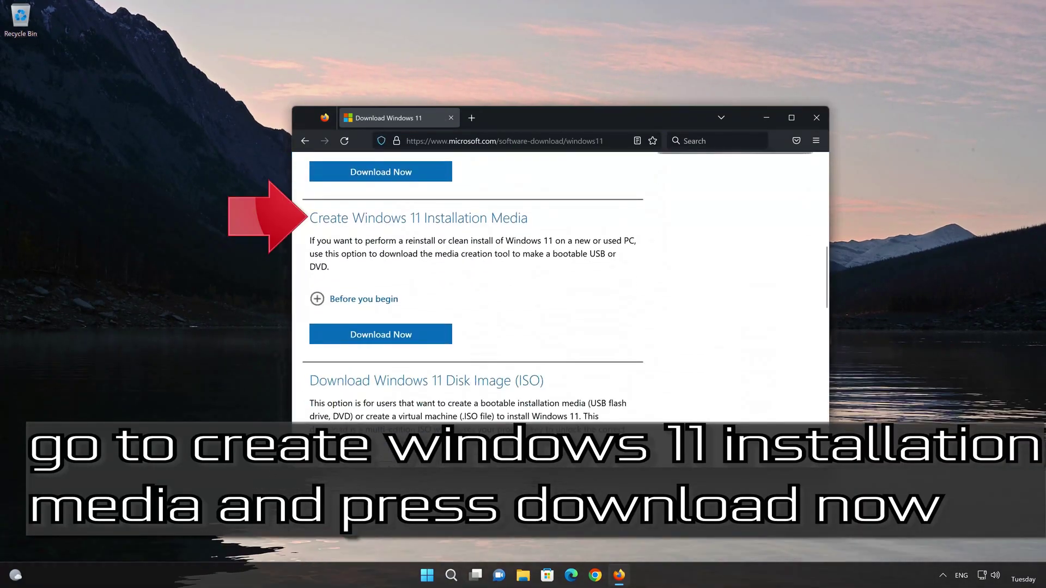
pyautogui.click(400, 336)
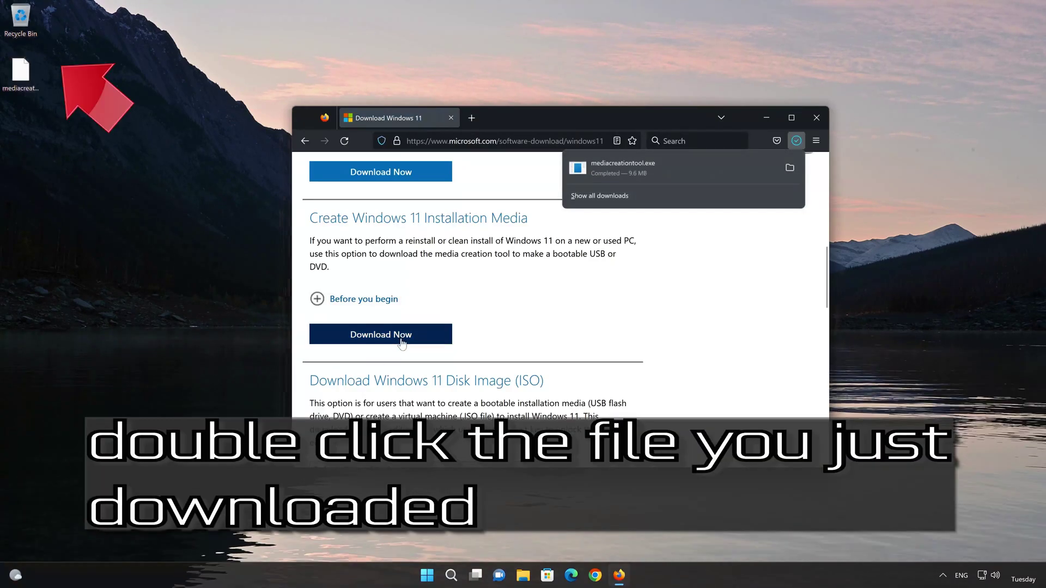
pyautogui.click(814, 118)
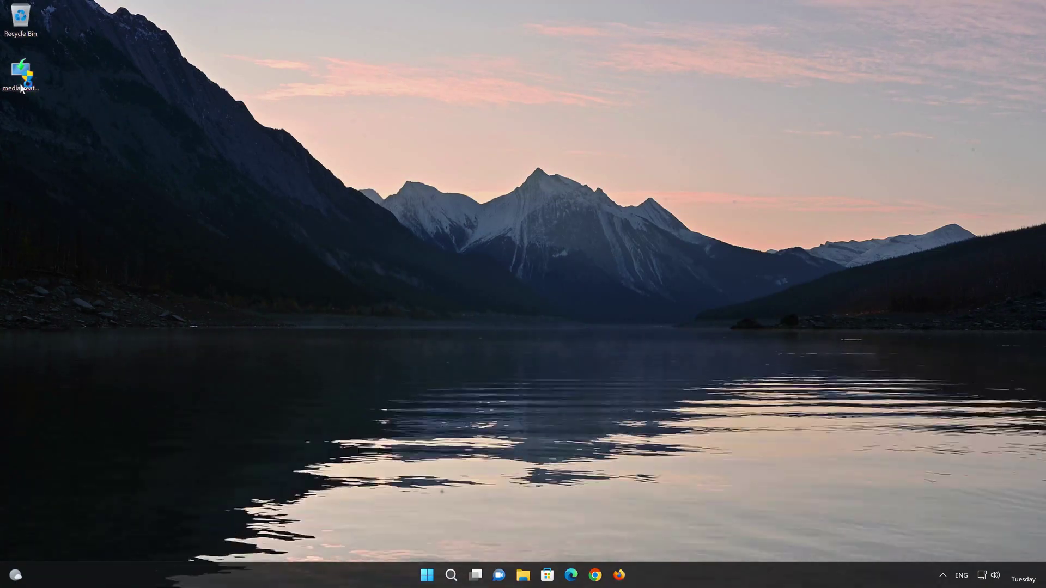
# Step: Run the downloaded mediacreationtool, accept its license terms, and keep the recommended language and edition
pyautogui.doubleClick(21, 87)
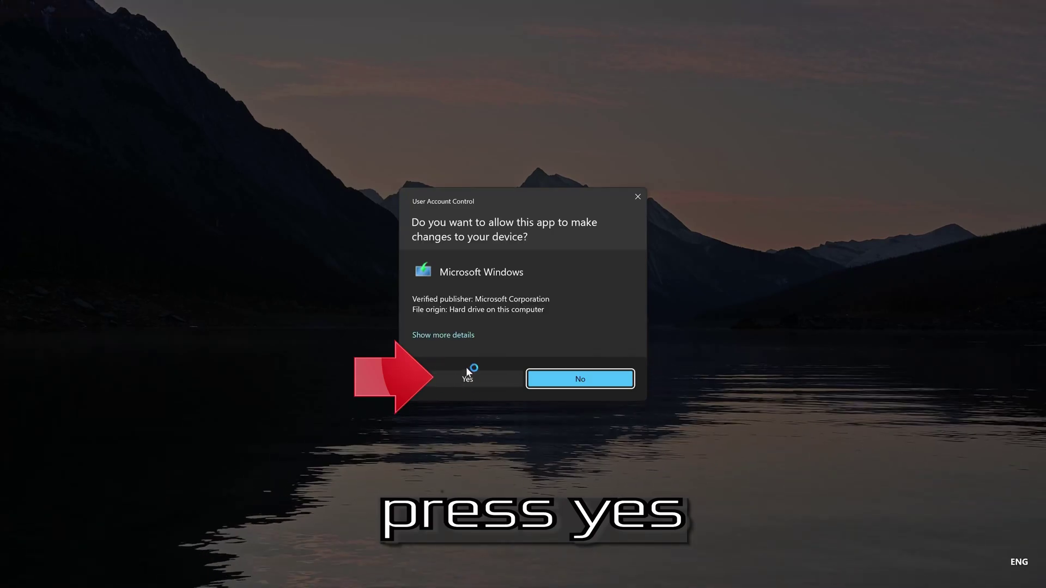
pyautogui.click(462, 380)
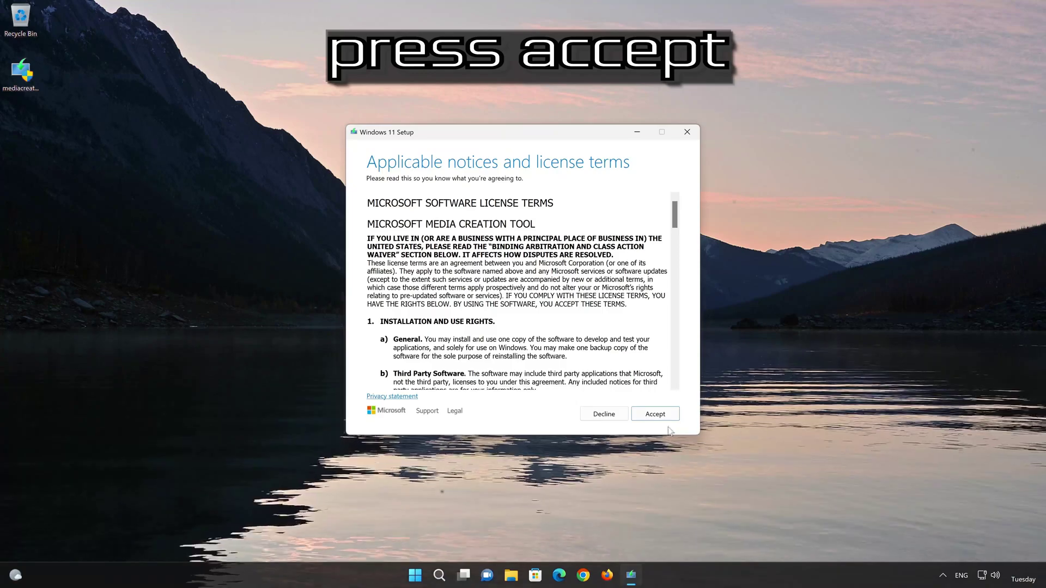
pyautogui.click(660, 415)
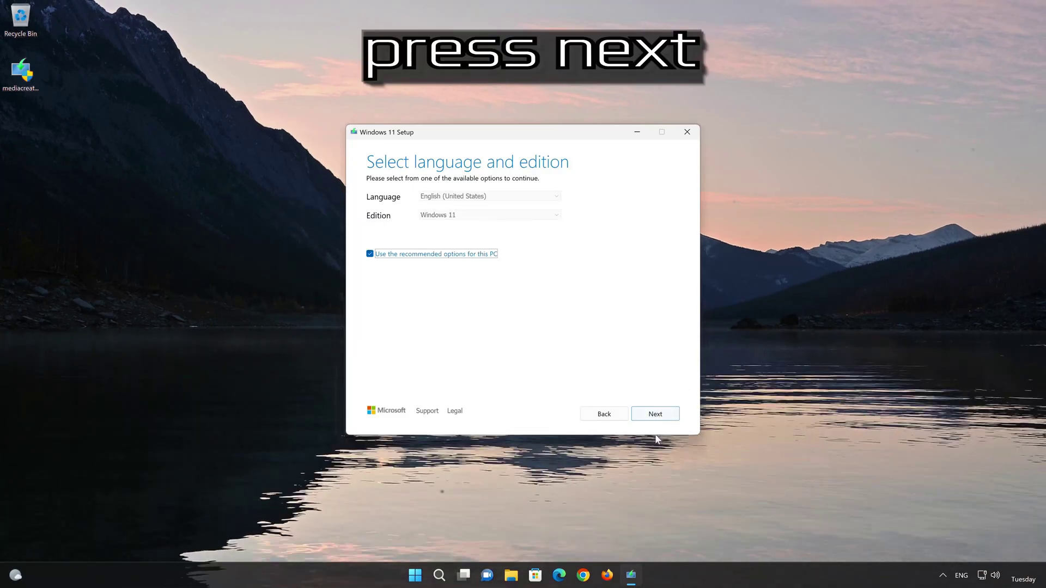
pyautogui.click(670, 420)
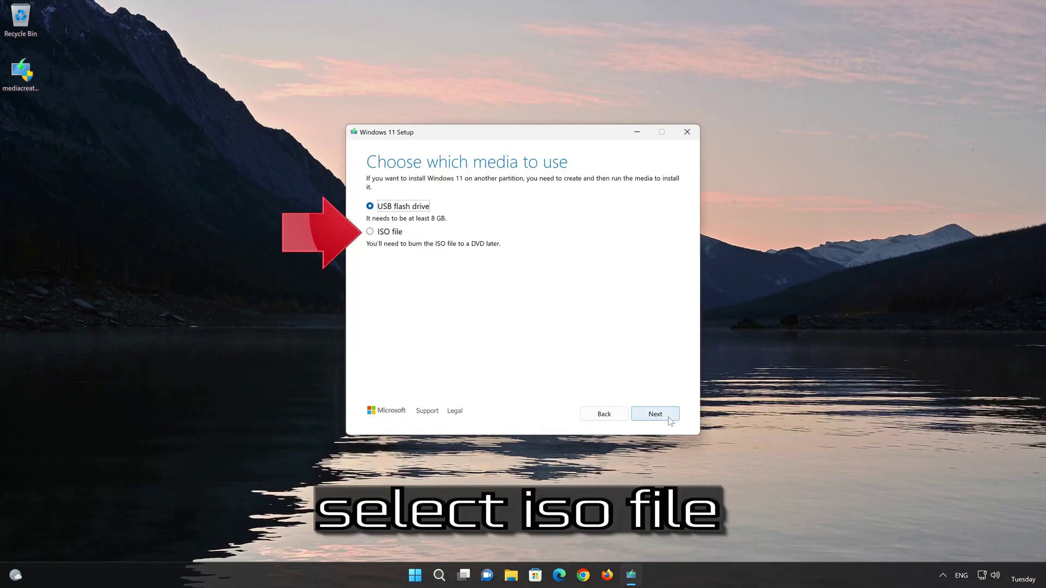
# Step: Create the installation media as an ISO file saved on the Desktop as "Windows 11", and finish the tool
pyautogui.click(370, 232)
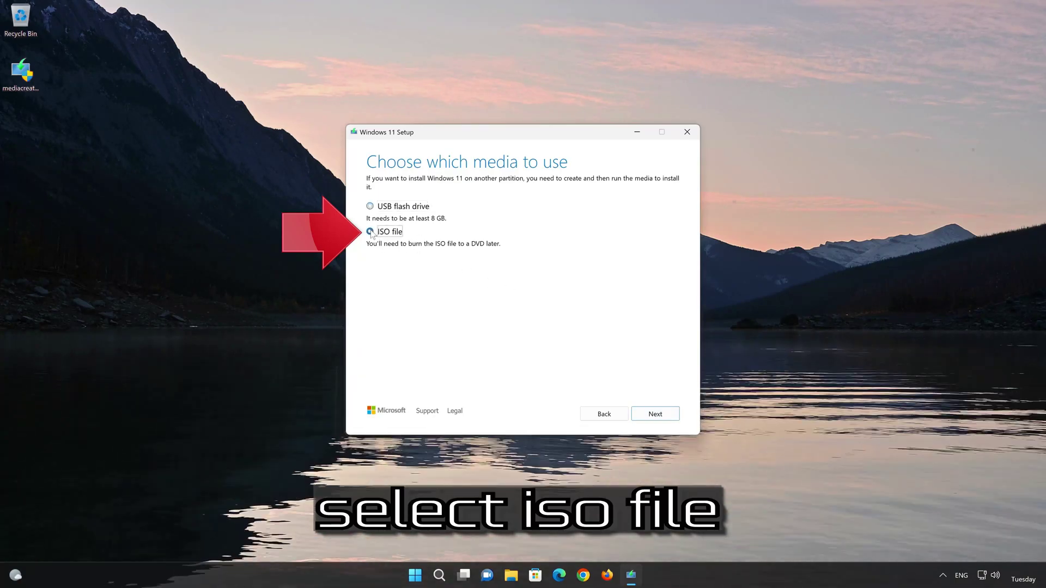
pyautogui.click(657, 415)
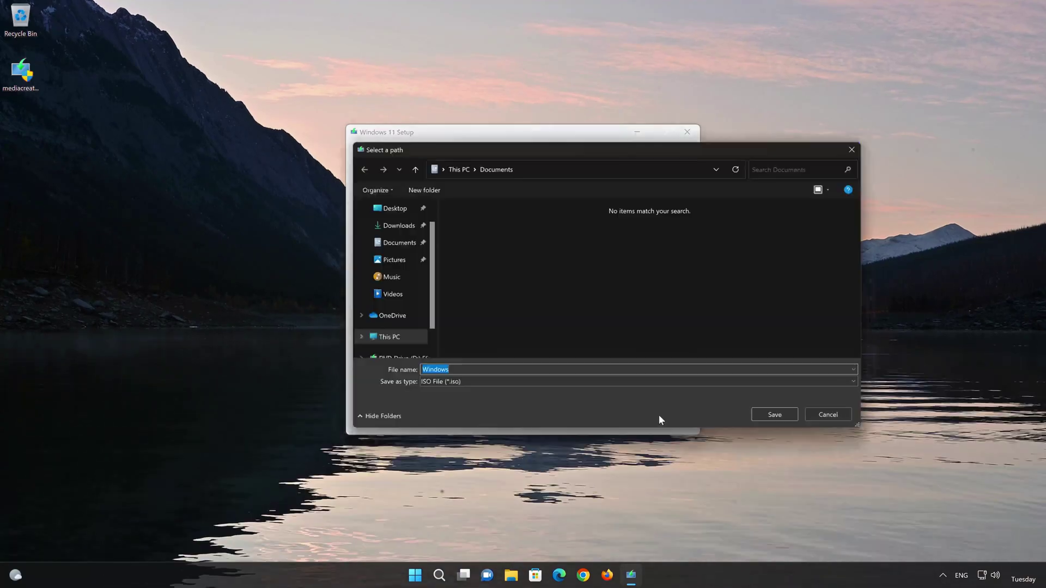
pyautogui.press('End')
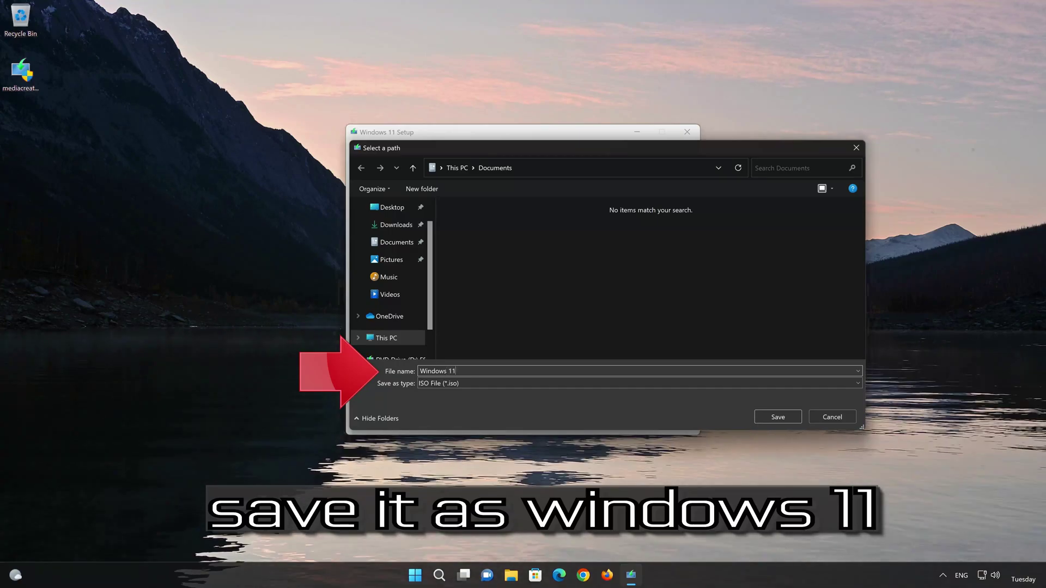
pyautogui.click(390, 208)
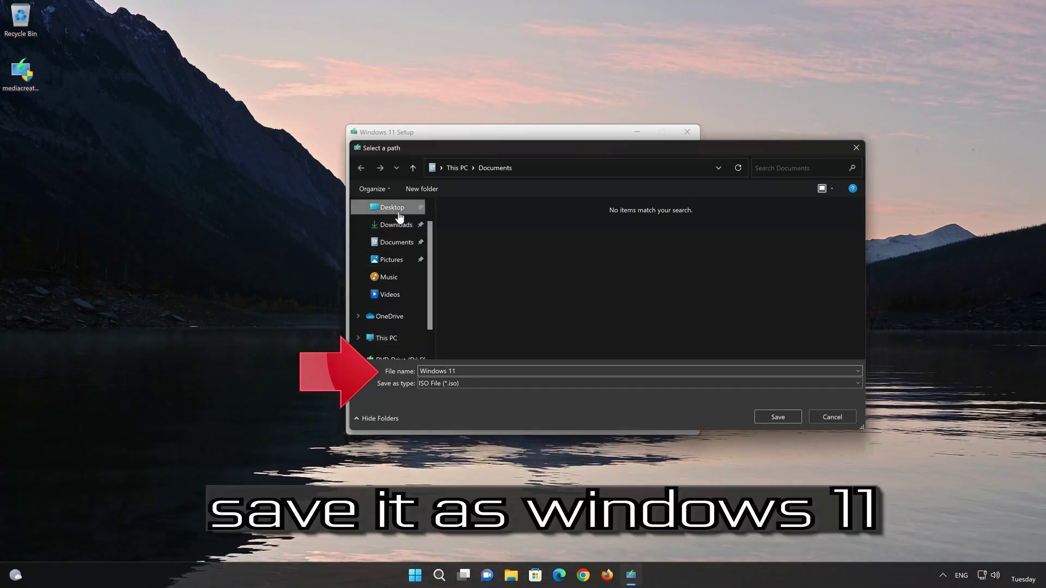
pyautogui.click(786, 417)
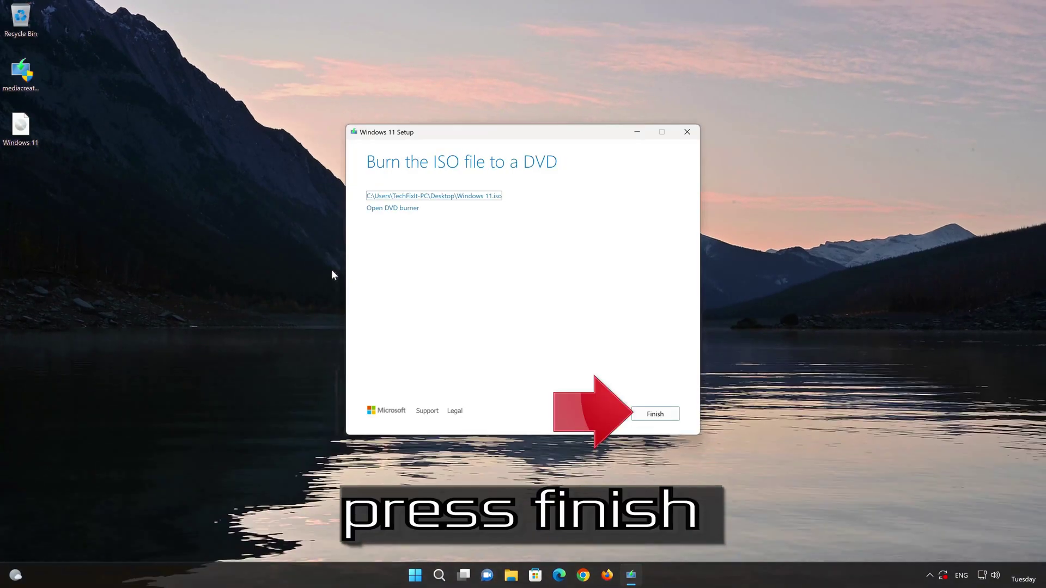
pyautogui.click(653, 419)
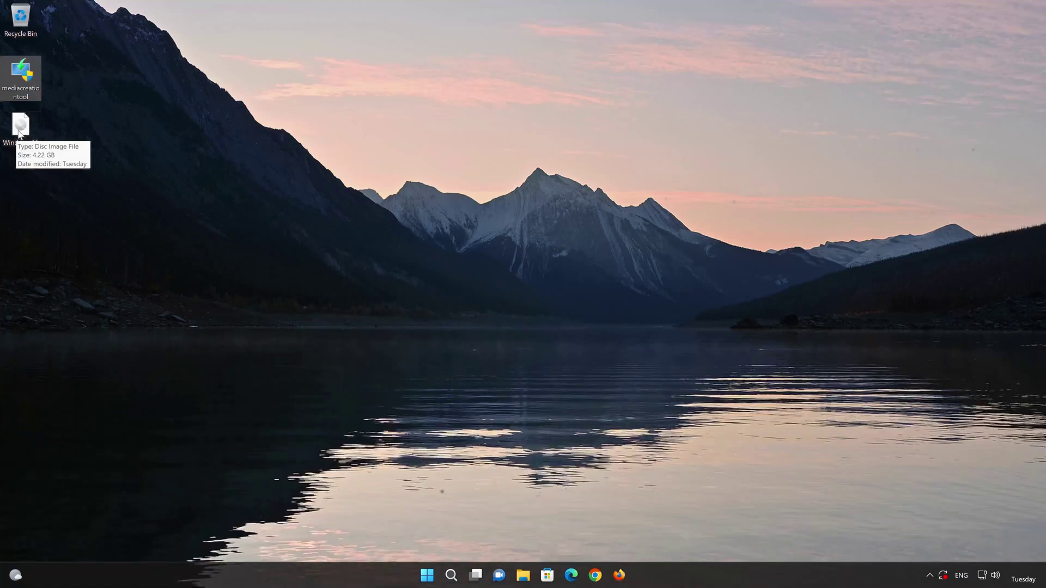
# Step: Mount the Windows 11 ISO from the desktop and launch its setup application, closing the drive's folder window
pyautogui.doubleClick(19, 133)
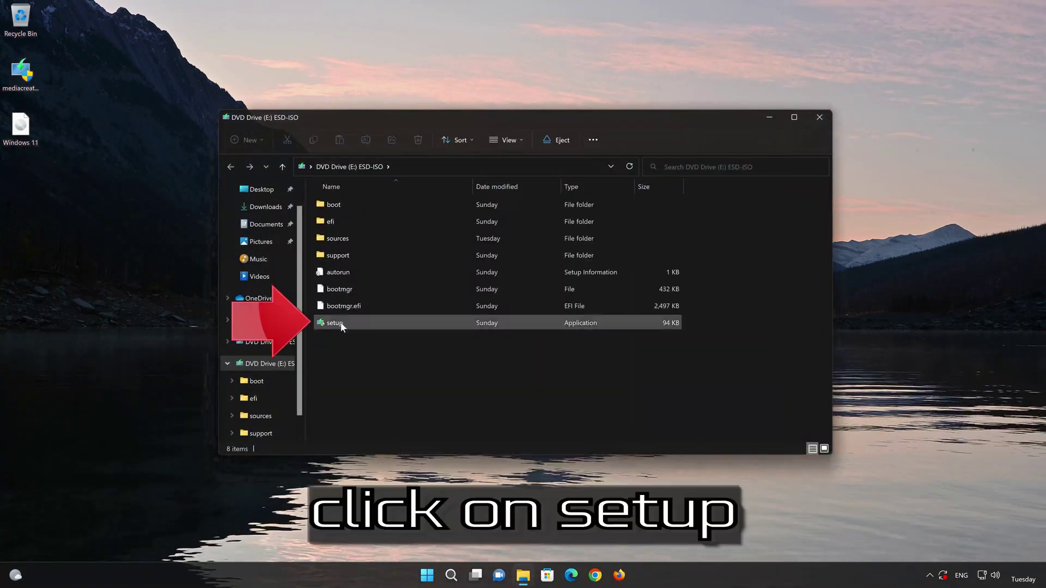
pyautogui.doubleClick(392, 323)
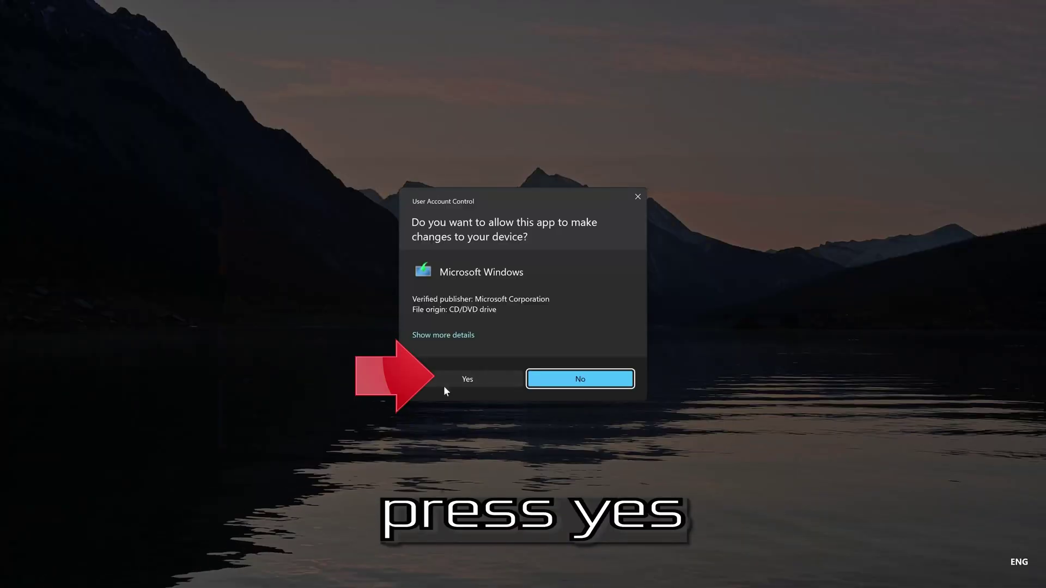
pyautogui.click(464, 378)
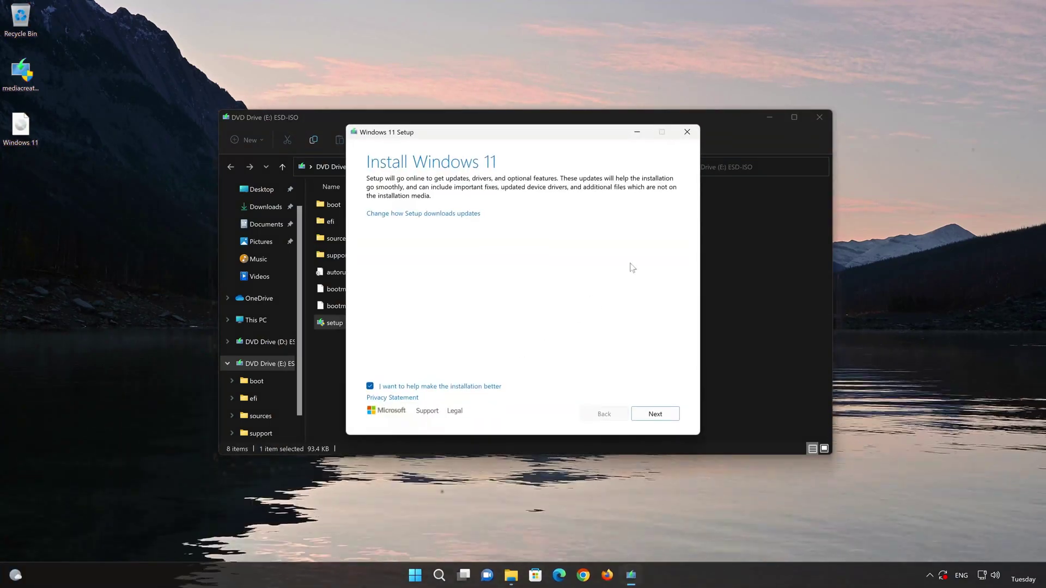
pyautogui.click(816, 117)
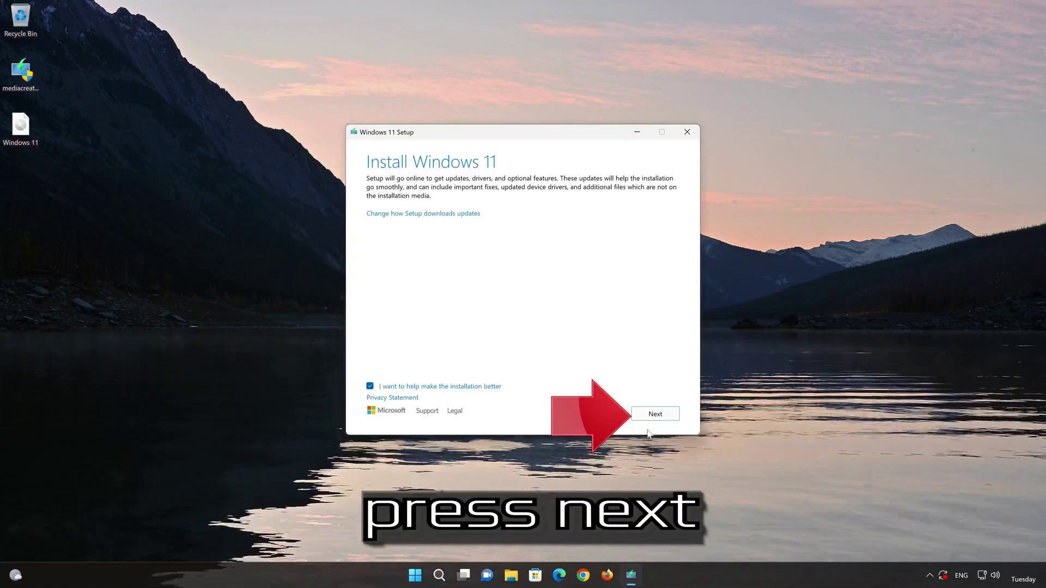
# Step: Accept the setup license terms and start installing Windows 11 Pro, keeping personal files and apps
pyautogui.click(660, 418)
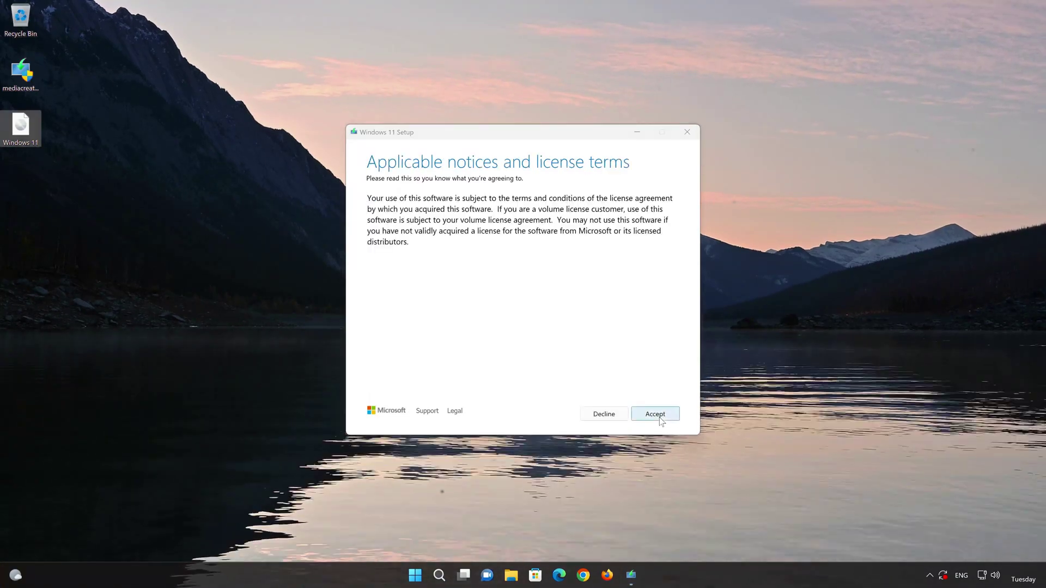
pyautogui.click(659, 418)
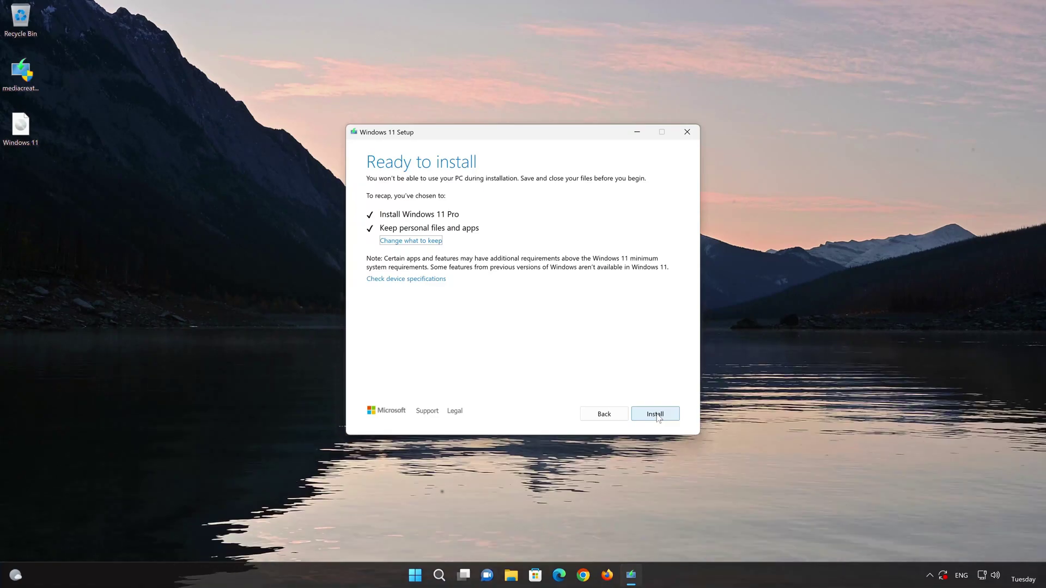
pyautogui.click(401, 241)
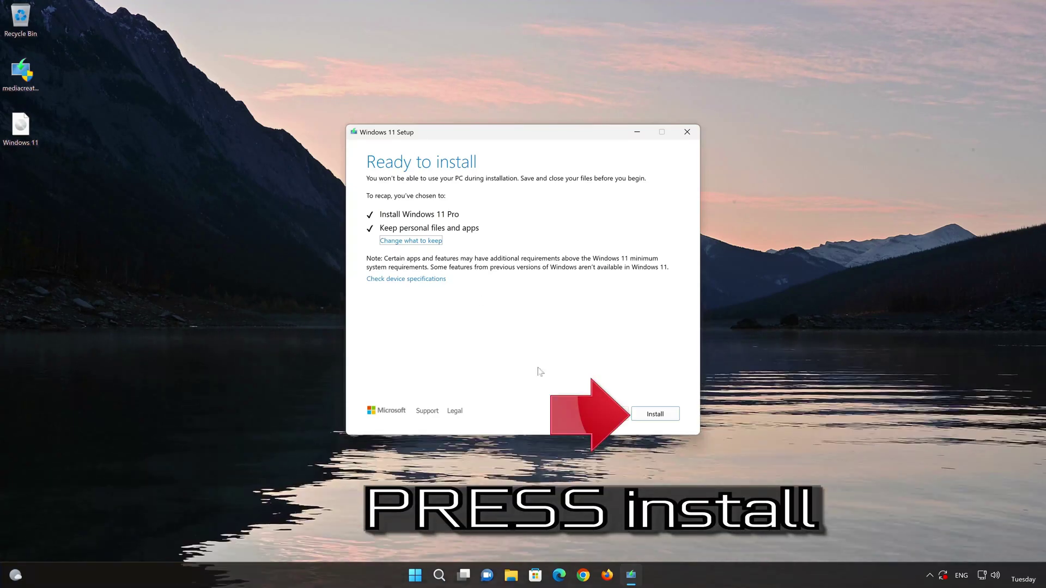
pyautogui.click(668, 417)
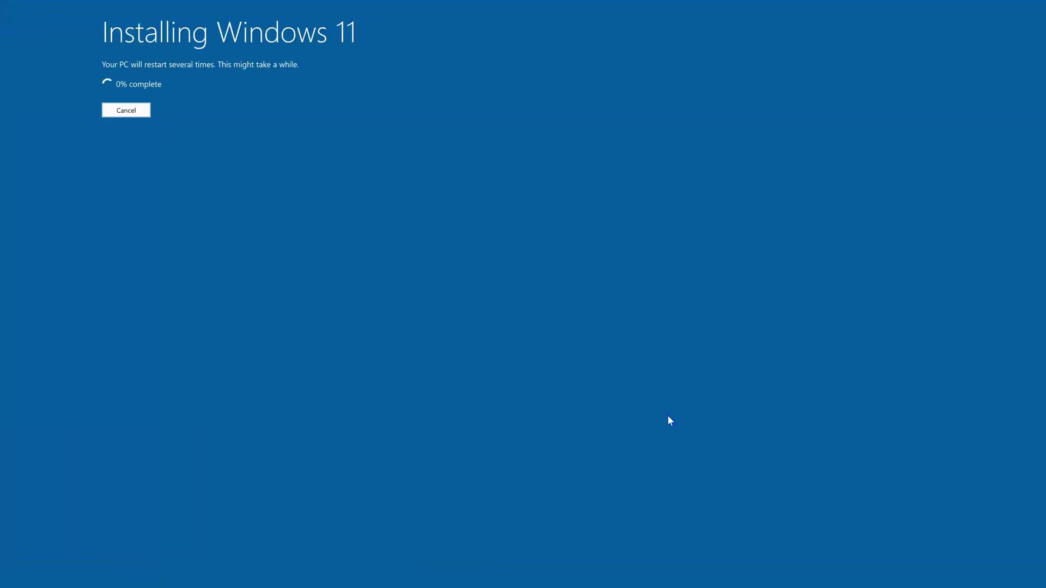